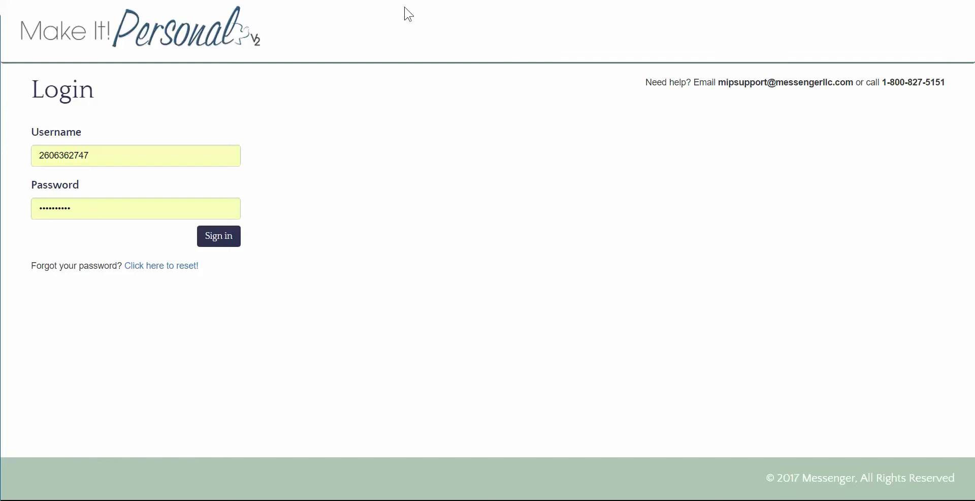
- Sign in with the prefilled credentials and load the second listed past case for product selection
left_click(227, 241)
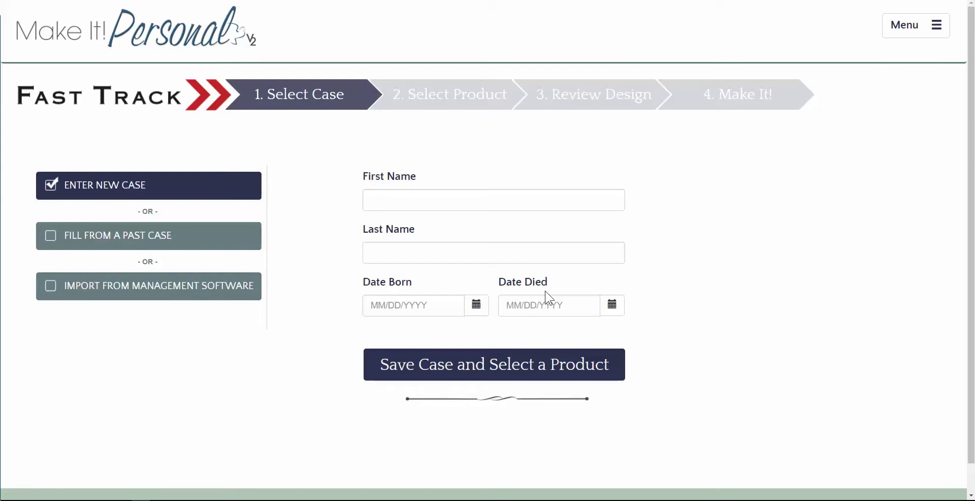
left_click(47, 240)
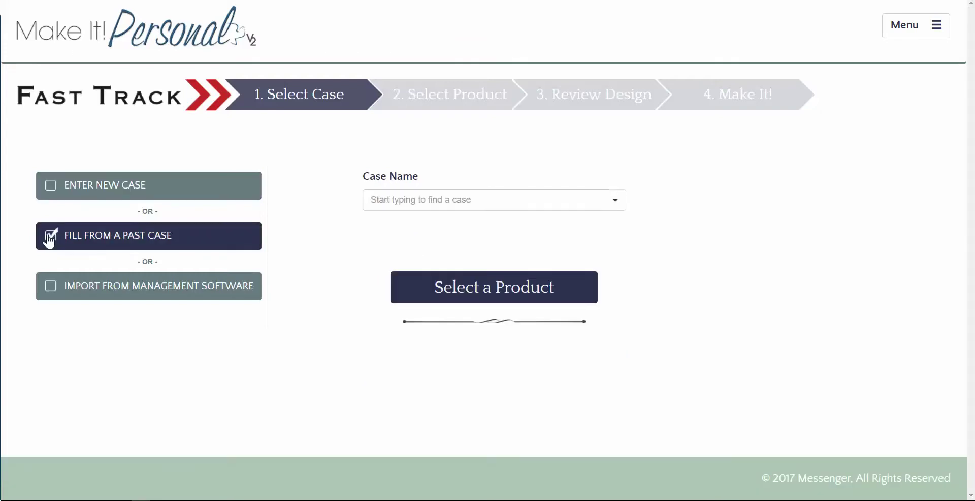
left_click(616, 204)
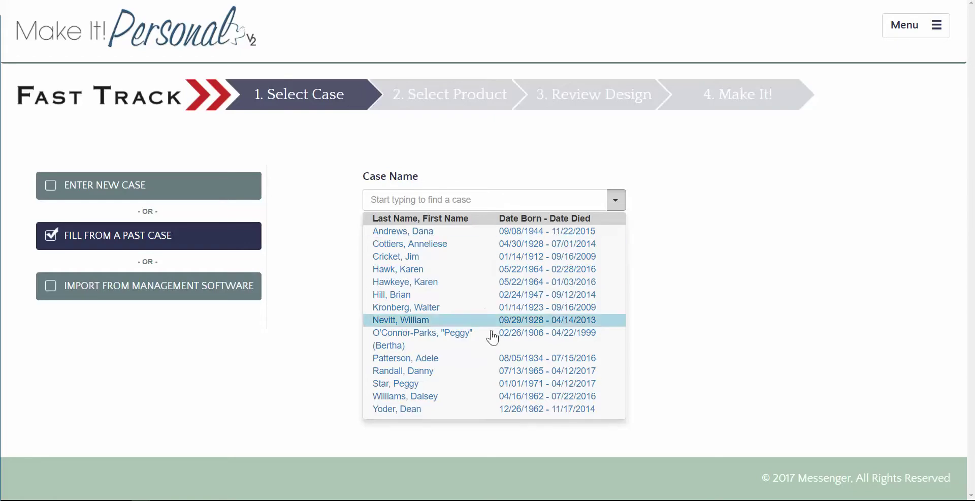
left_click(442, 243)
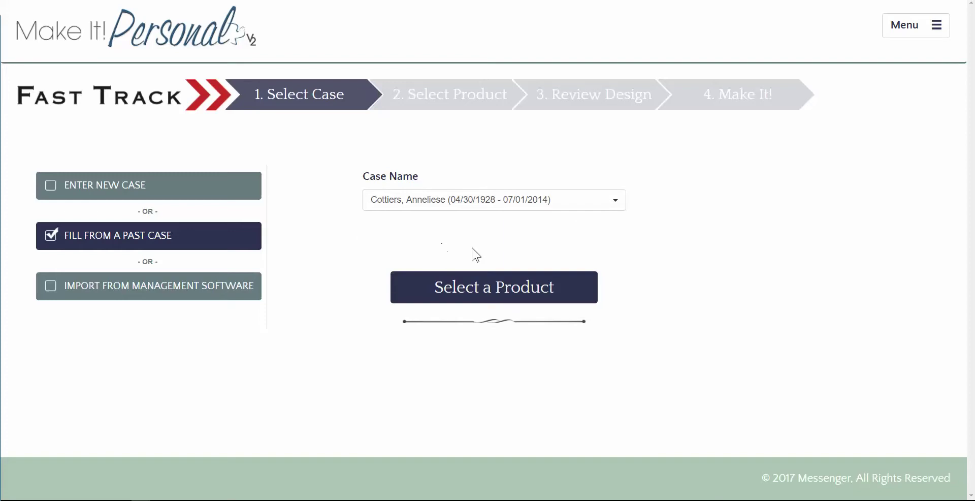
left_click(485, 294)
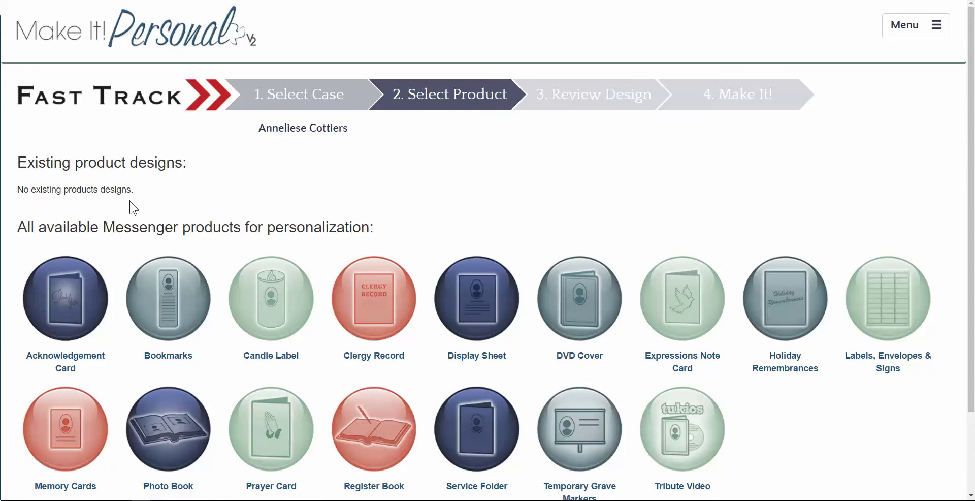
- Choose the Service Folder product and the Beyond the Meadow MIP series for it
left_click(480, 426)
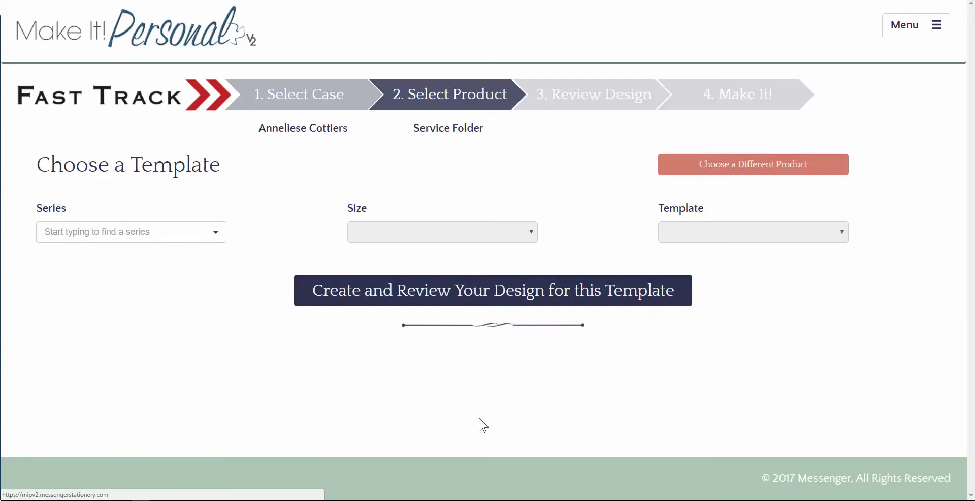
left_click(121, 233)
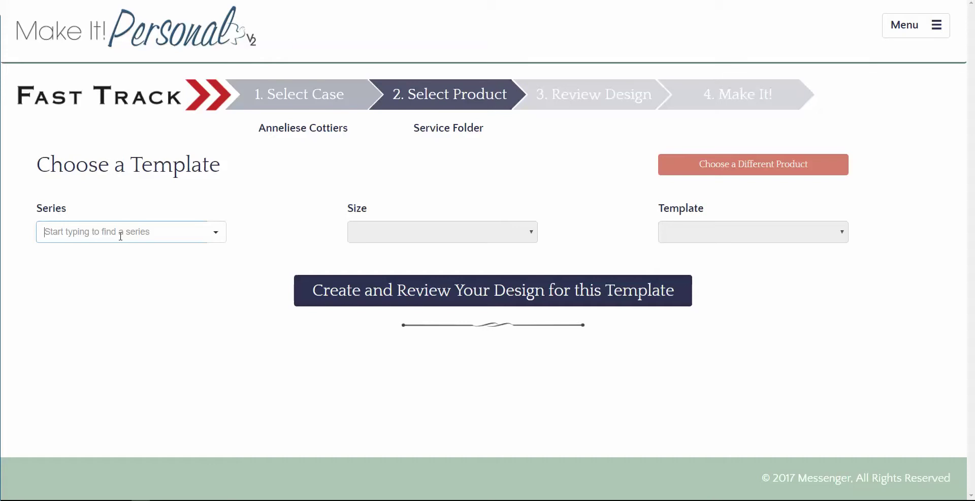
type("meadow")
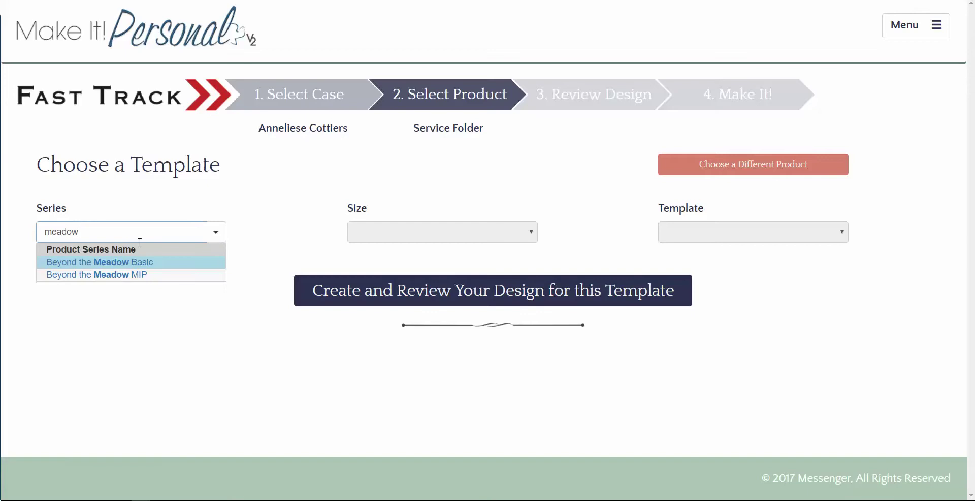
left_click(113, 275)
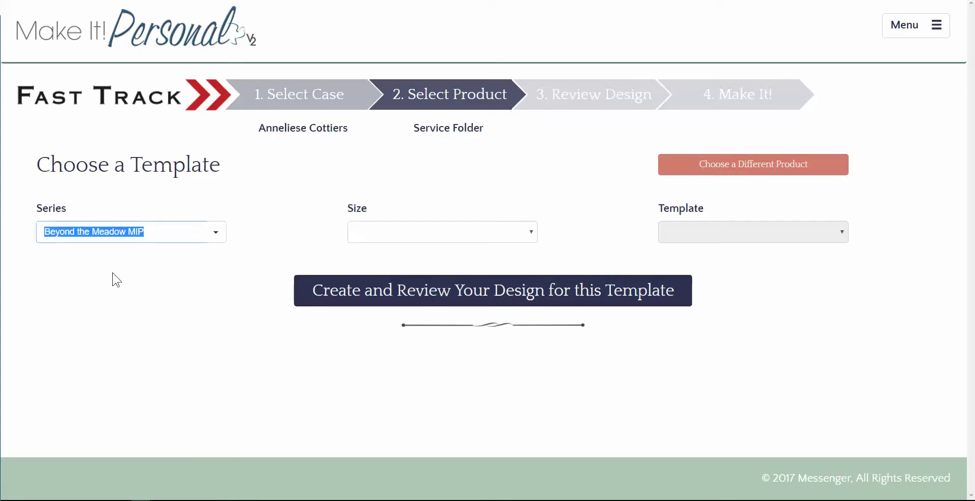
- Create the design with size 2-UP (CSF) Copy Machine Service Folders and template MIP 2UP CSF (No Bearers)
left_click(459, 235)
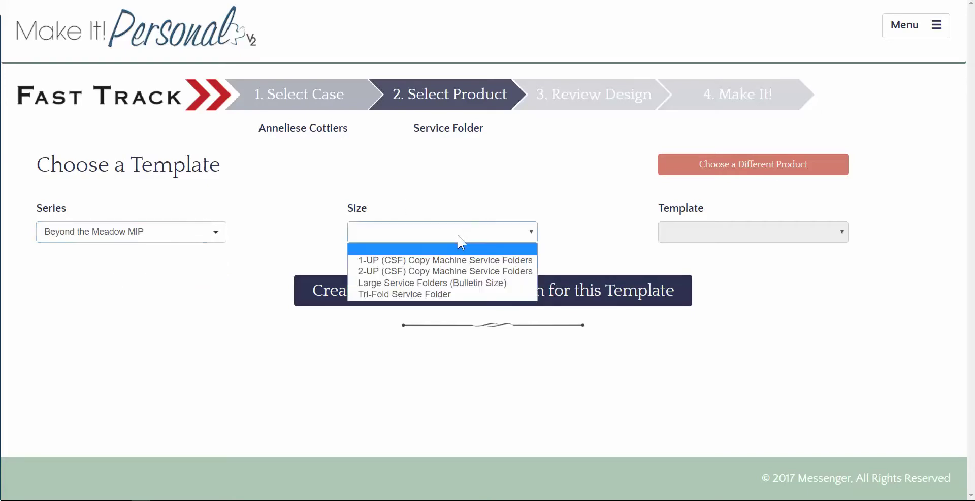
left_click(447, 270)
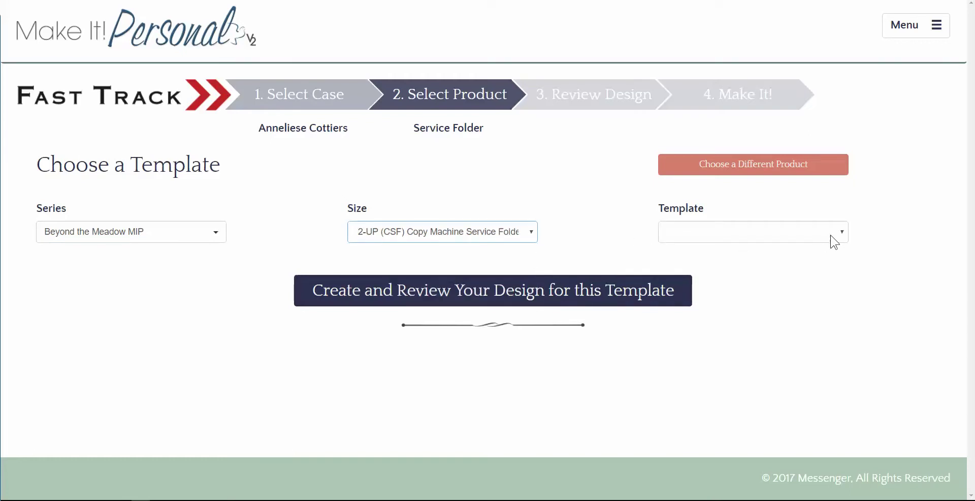
left_click(834, 238)
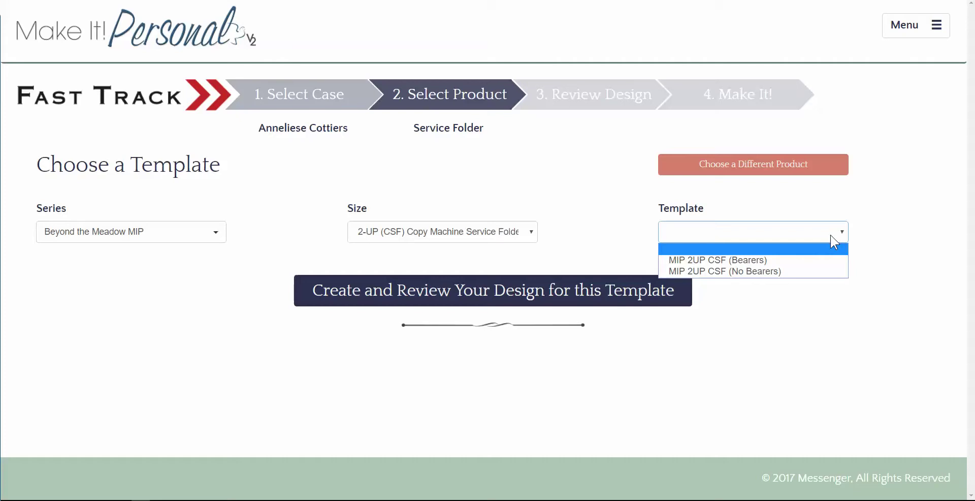
left_click(806, 272)
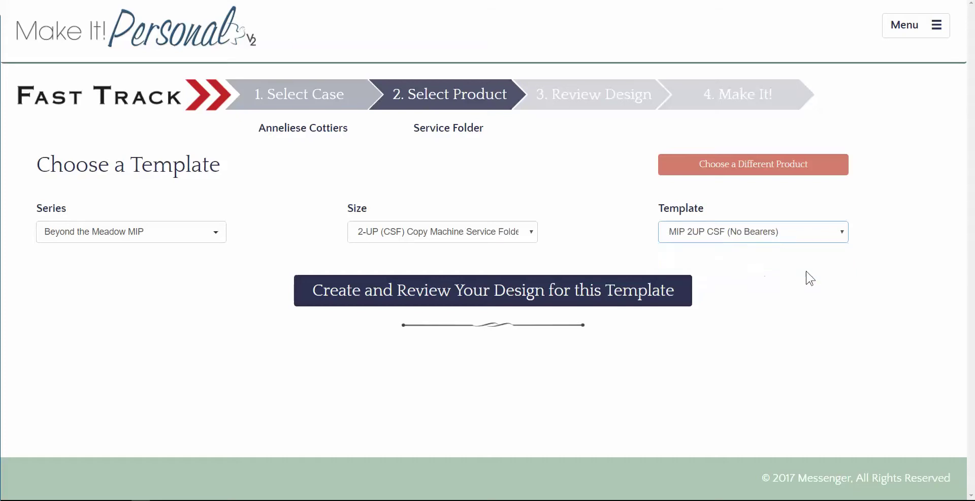
left_click(442, 301)
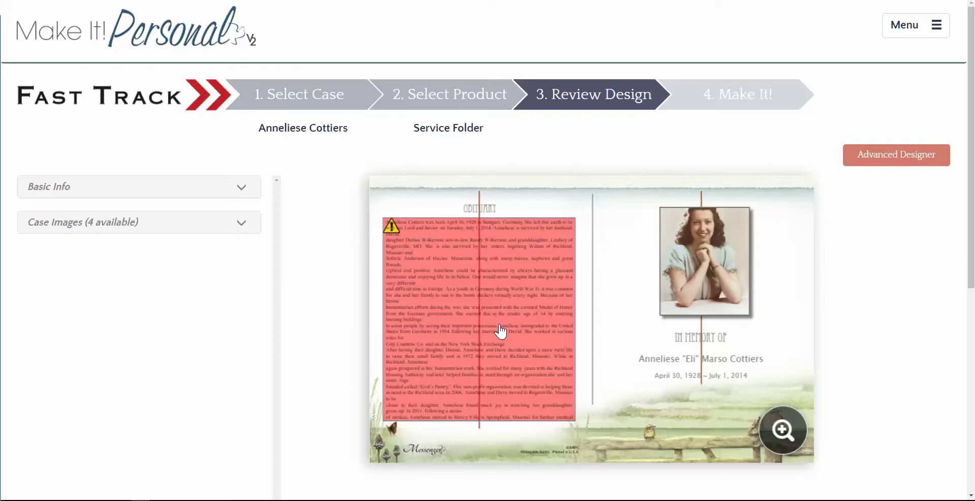
- Enlarge the overflowing obituary text box by extending its bottom edge down and widening it slightly on both sides
scroll(513, 376, "down", 1)
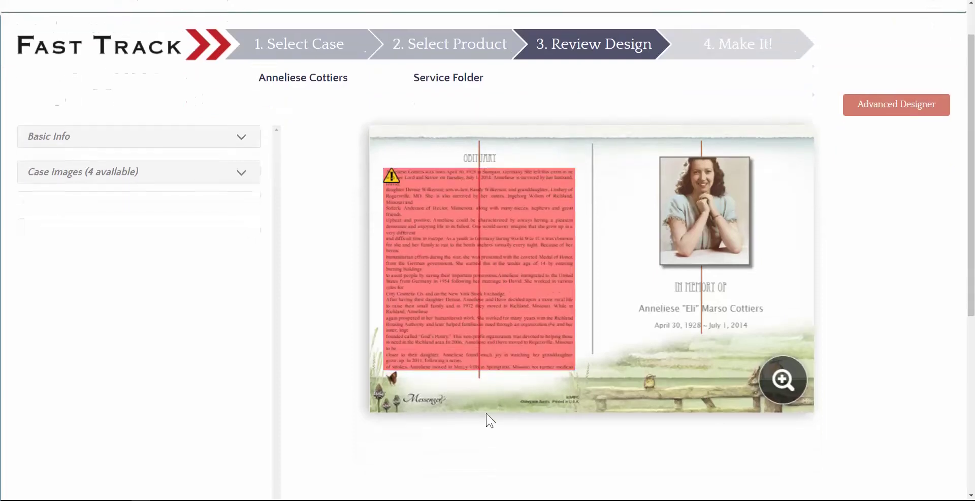
left_click(474, 362)
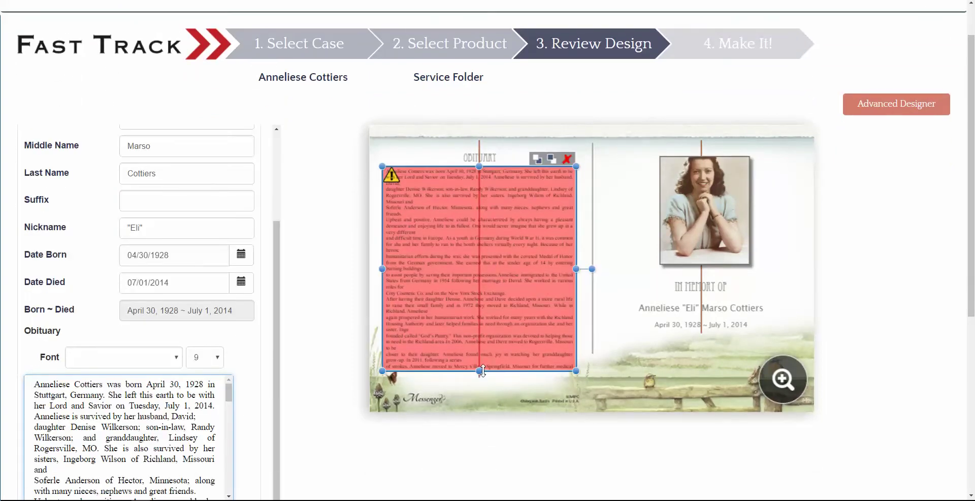
left_click_drag(481, 370, 487, 394)
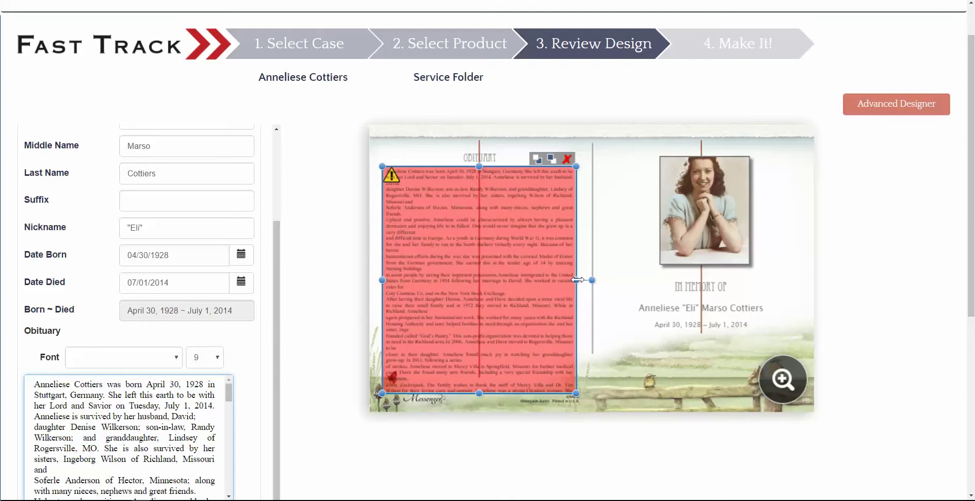
left_click_drag(577, 279, 583, 279)
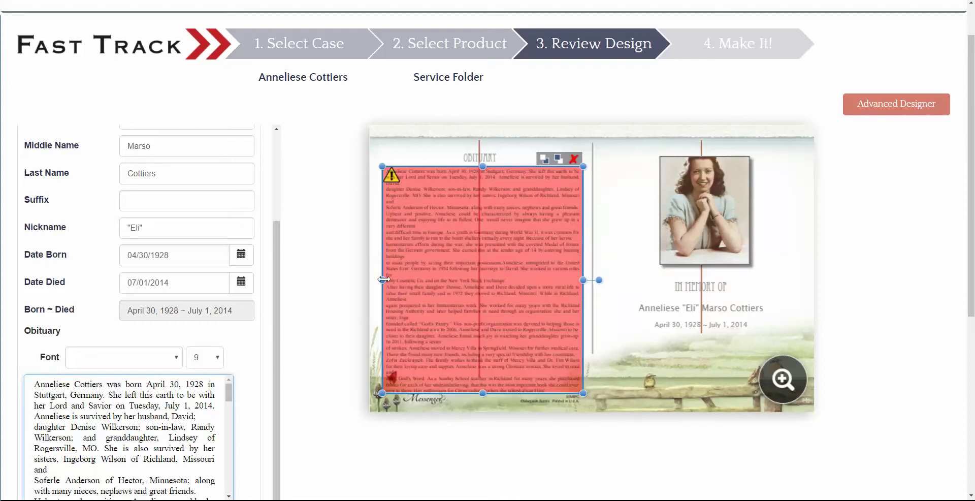
left_click_drag(381, 280, 377, 279)
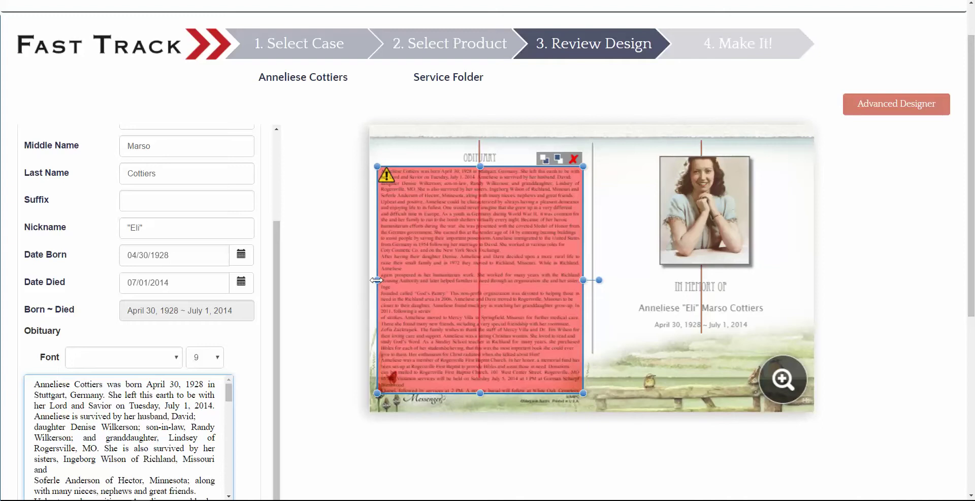
- Nudge the Obituary heading up slightly and extend the top edge of the obituary text box toward it
left_click(477, 160)
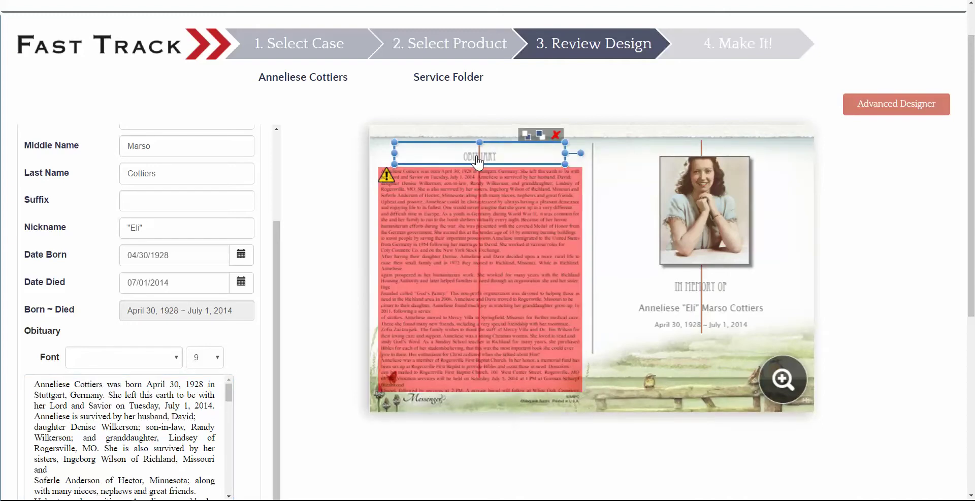
left_click_drag(477, 161, 479, 160)
left_click(480, 170)
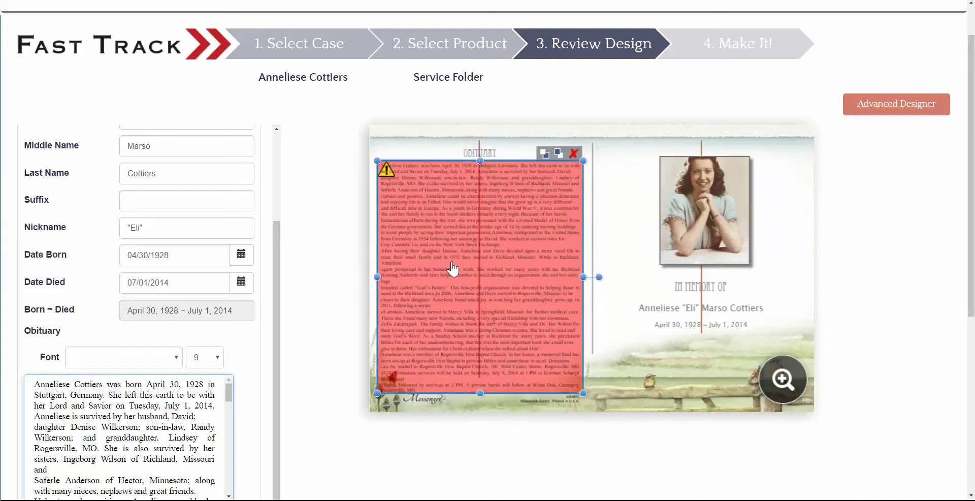
- Try the obituary text at font size 8 with a slightly shorter text box, and at font size 10
left_click(219, 358)
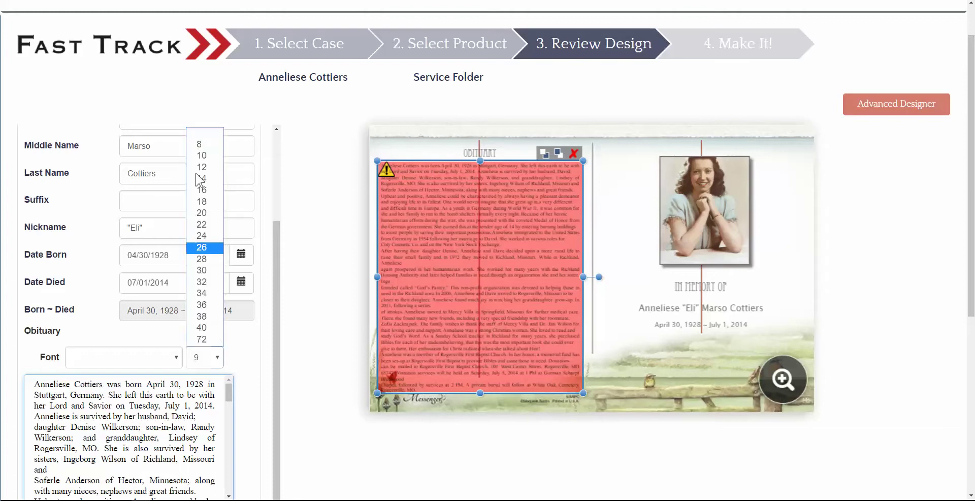
left_click(204, 144)
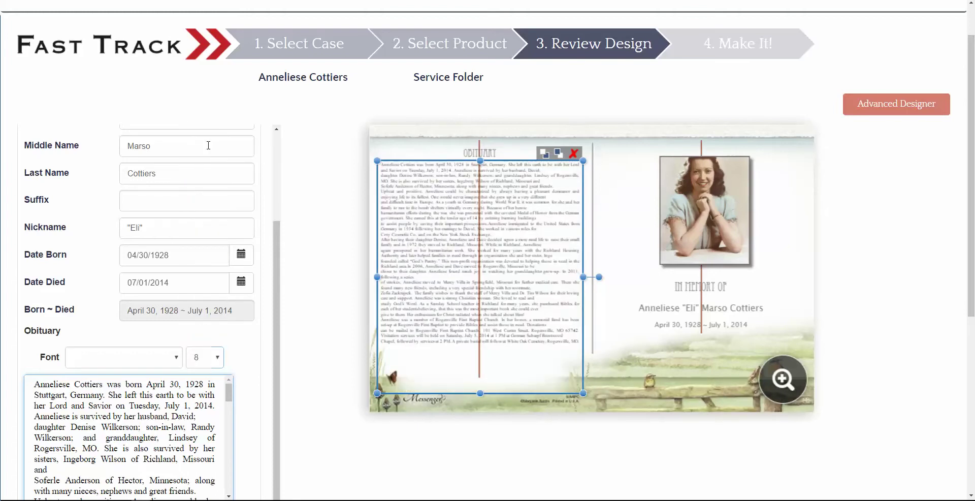
left_click_drag(480, 393, 482, 386)
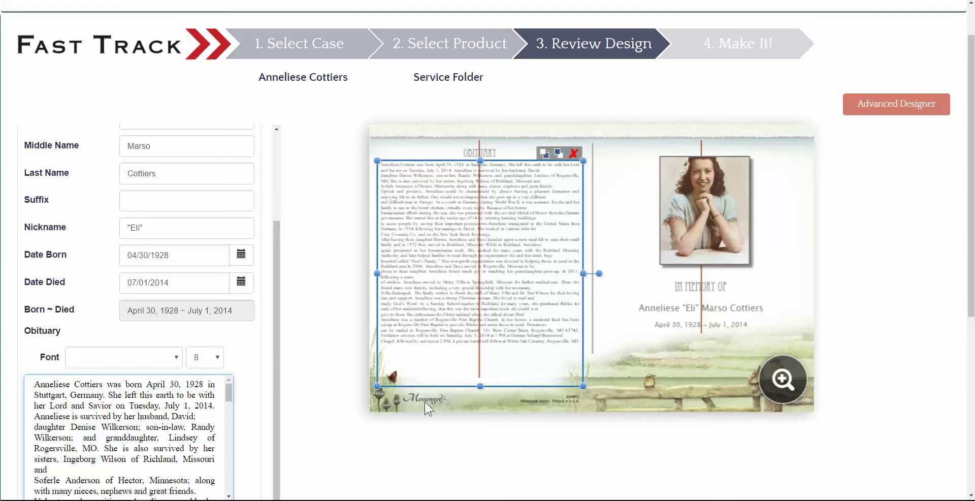
left_click(219, 358)
left_click(217, 155)
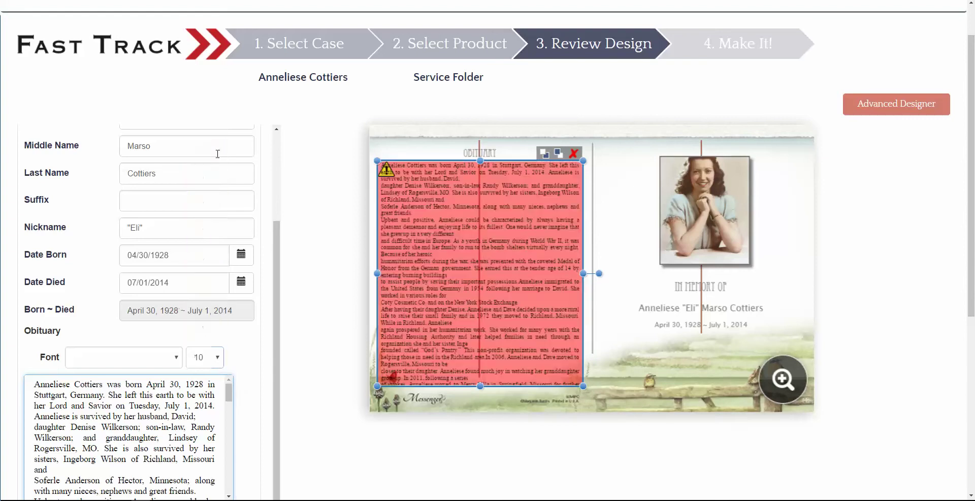
- Set the obituary font size to 9 and extend the text box's bottom edge down until the whole text fits
left_click(216, 357)
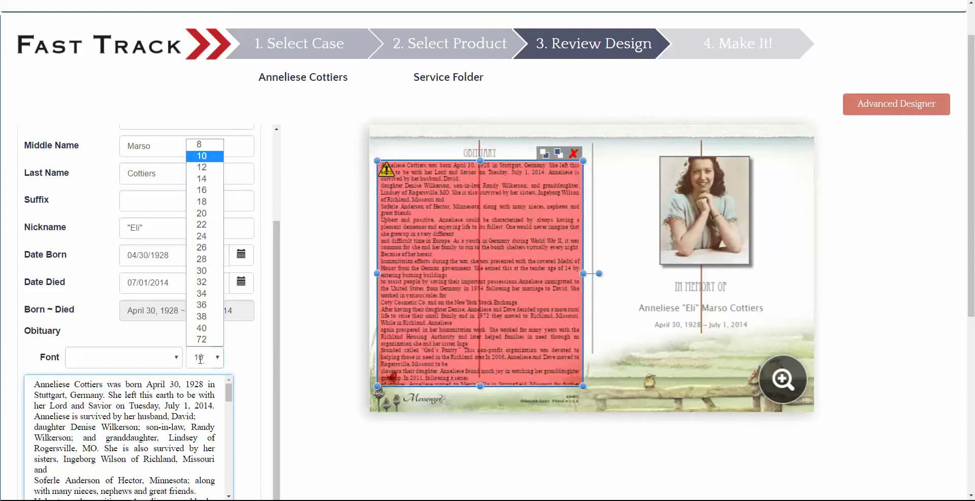
left_click(200, 358)
double_click(193, 358)
type("9")
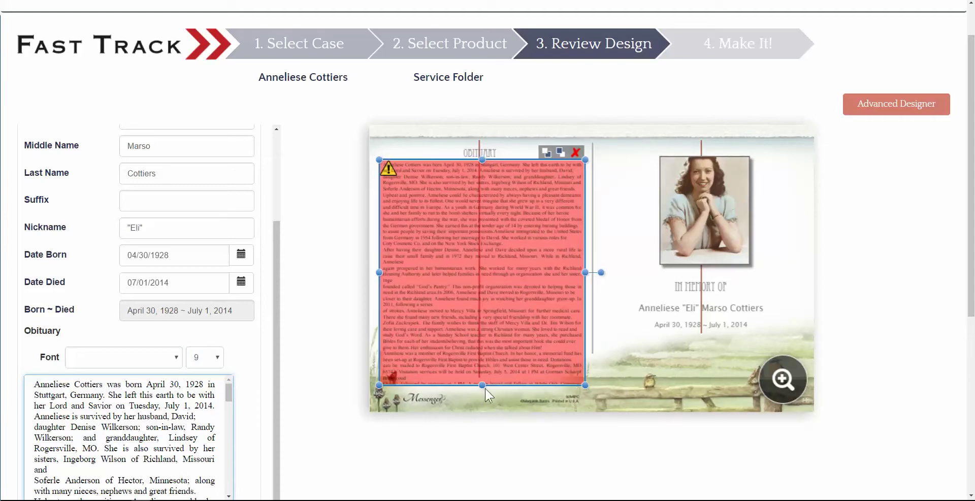
left_click_drag(483, 385, 483, 394)
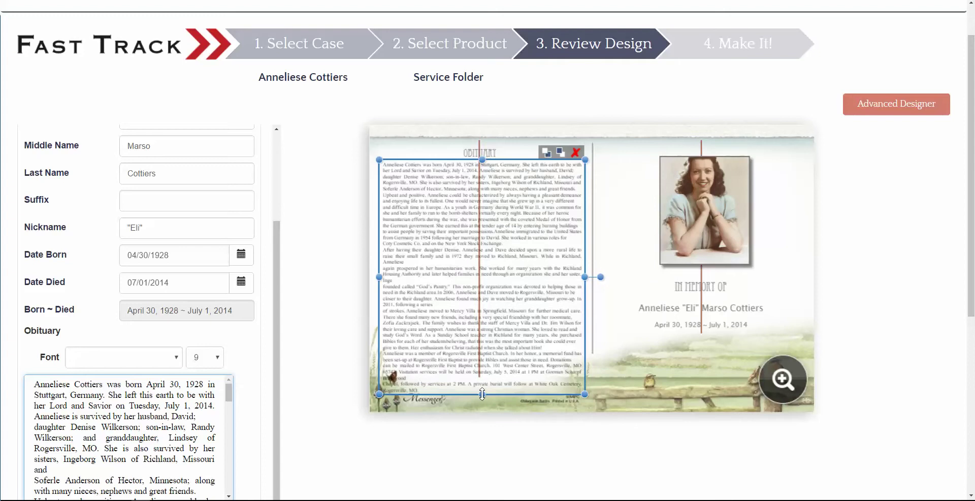
left_click(471, 410)
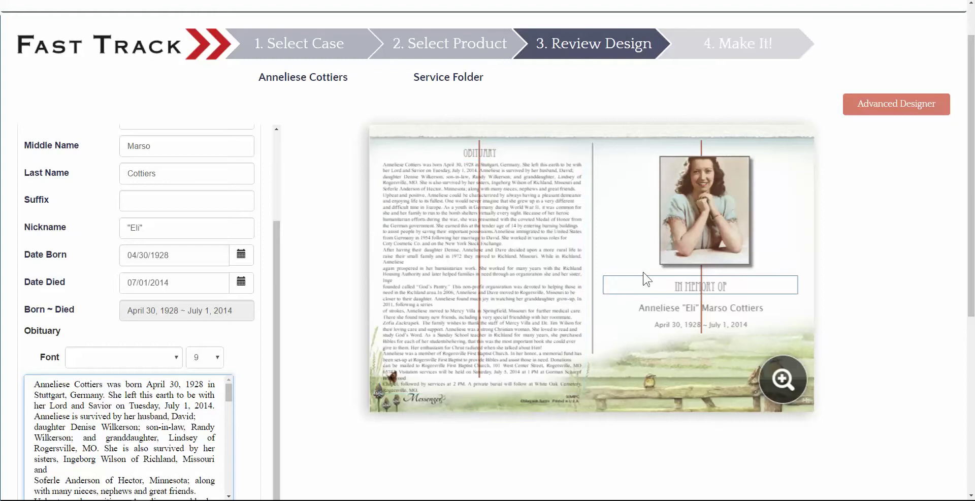
- Edit the cover portrait: shift its crop area up to the photo's upper edge, set contrast to 59%, and save
left_click(710, 219)
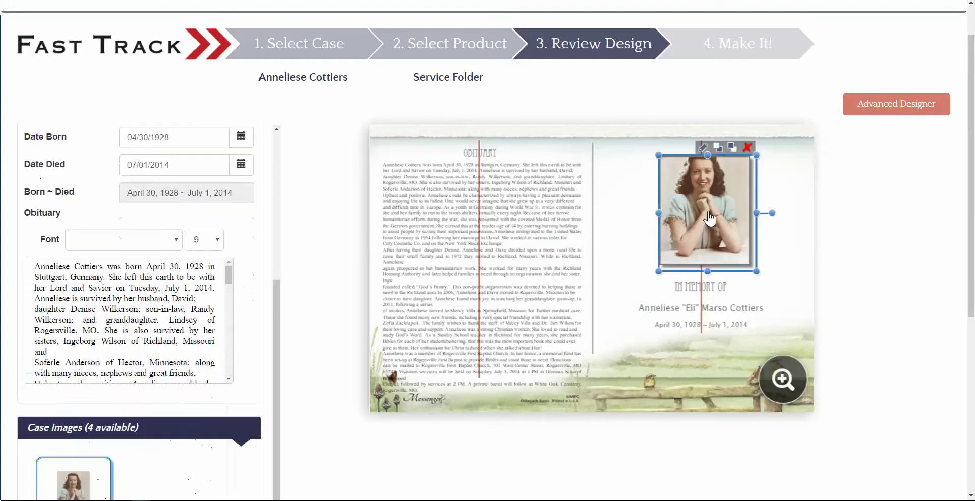
left_click(702, 148)
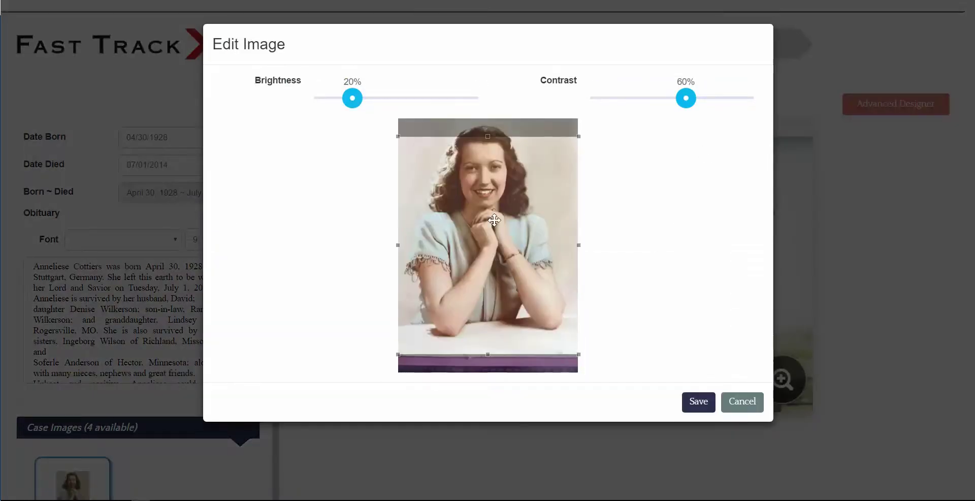
left_click_drag(494, 220, 490, 203)
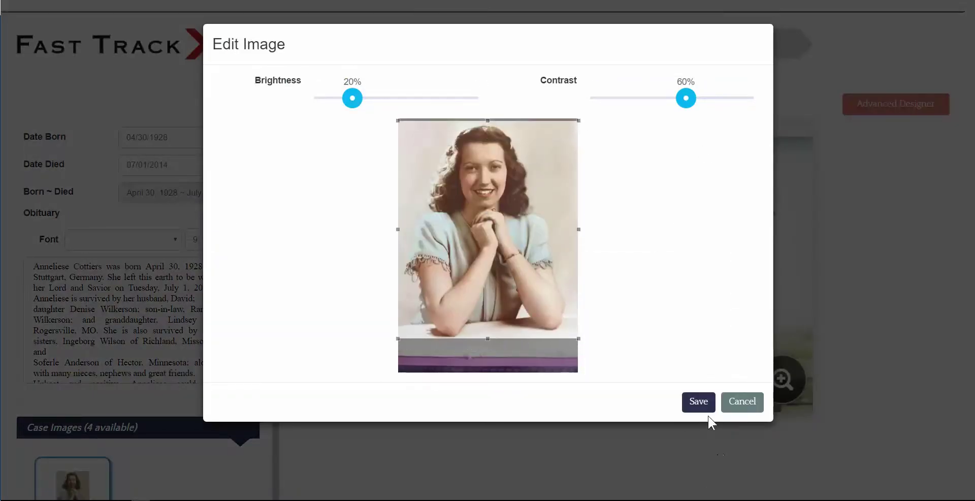
left_click(353, 99)
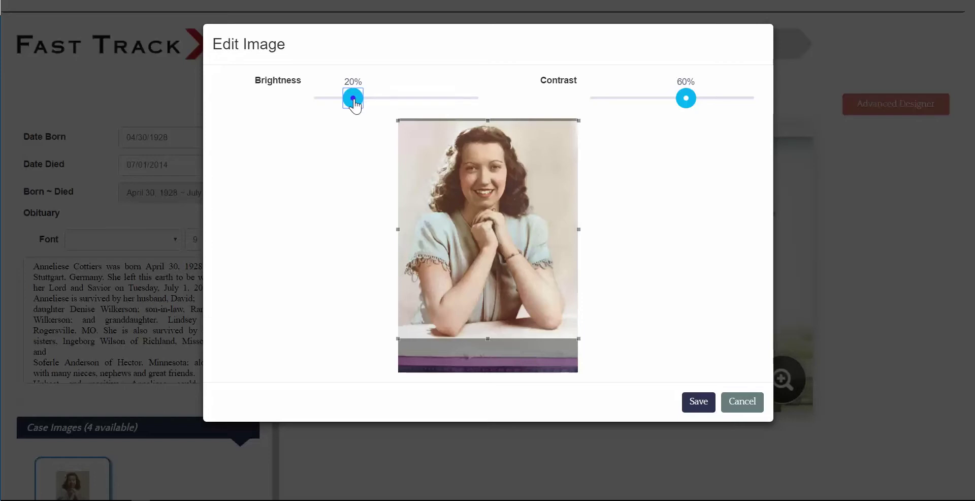
left_click_drag(357, 102, 355, 105)
left_click_drag(687, 104, 685, 106)
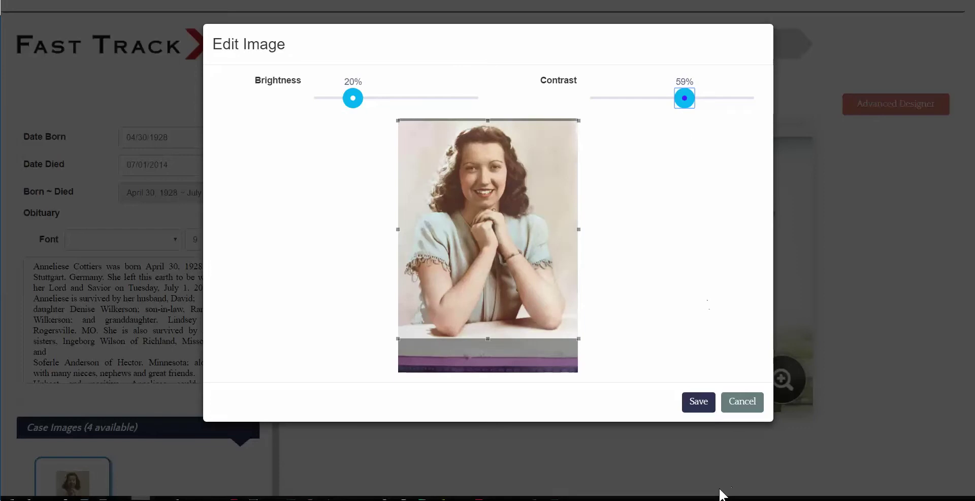
left_click(698, 403)
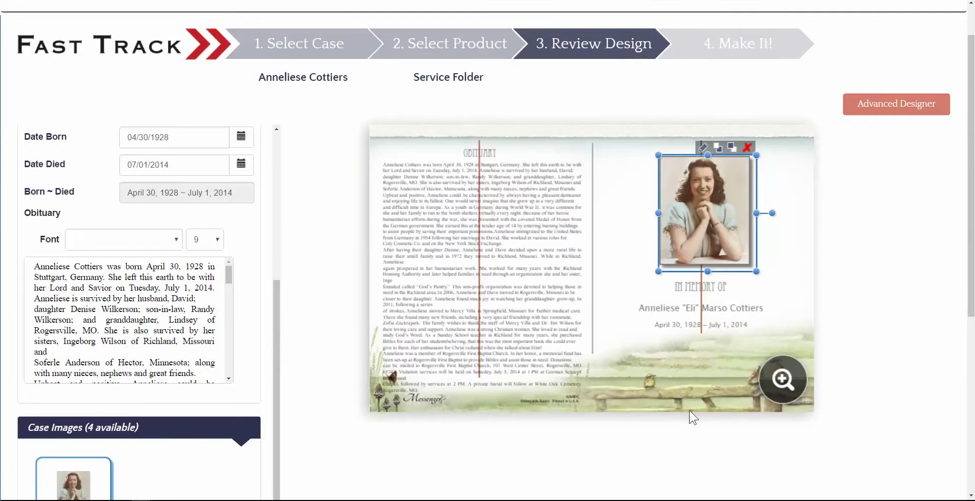
- Open page 2 of the service folder for review
scroll(708, 336, "down", 3)
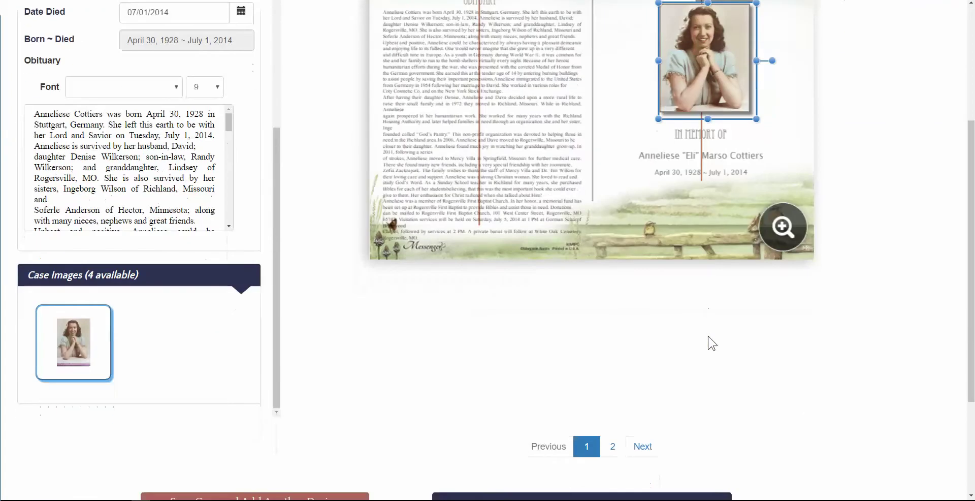
left_click(618, 446)
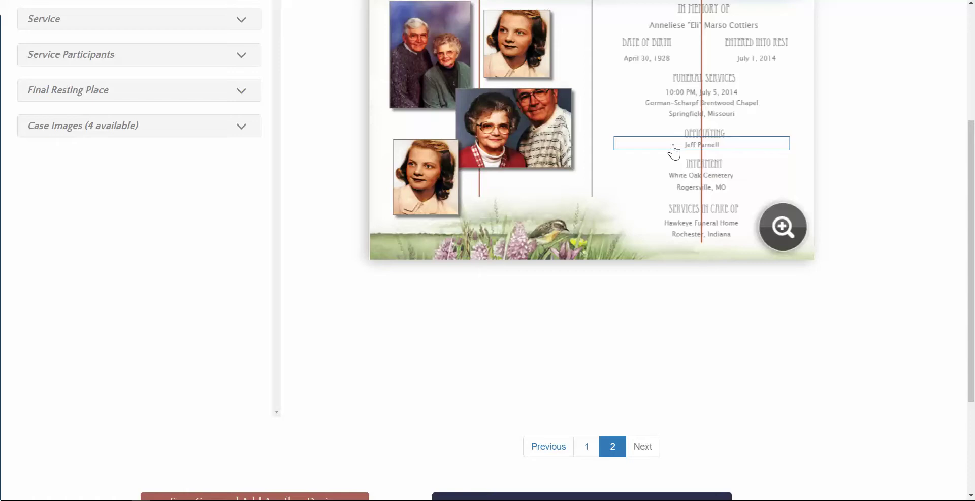
scroll(796, 122, "up", 2)
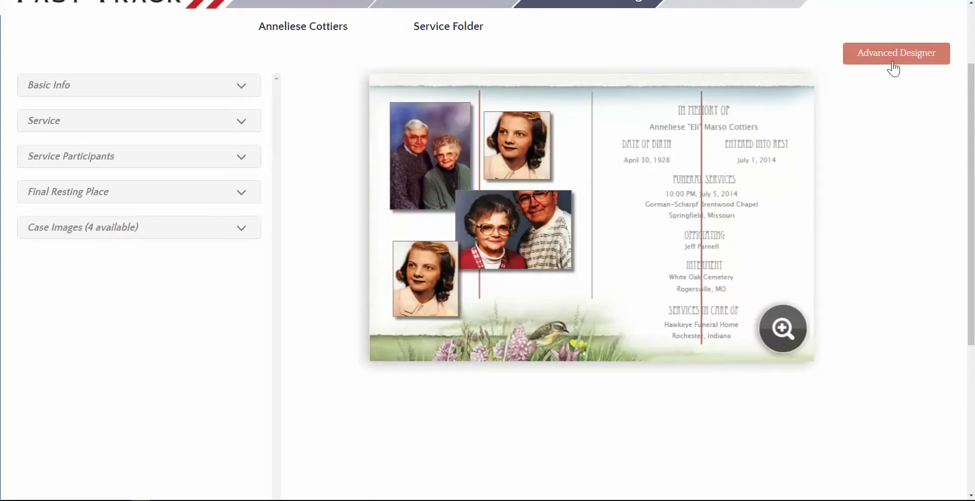
- Examine the first, middle and last name fields behind the full name on page 2
left_click(730, 132)
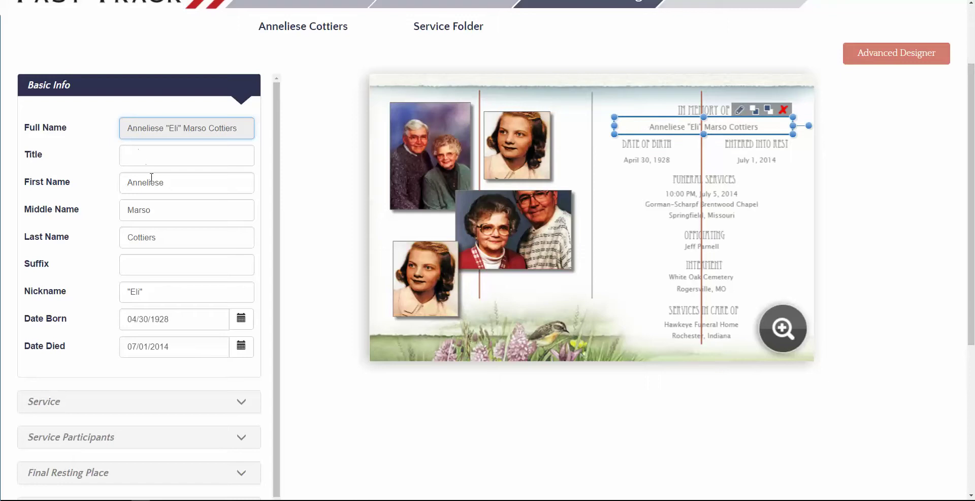
left_click(190, 183)
left_click(188, 216)
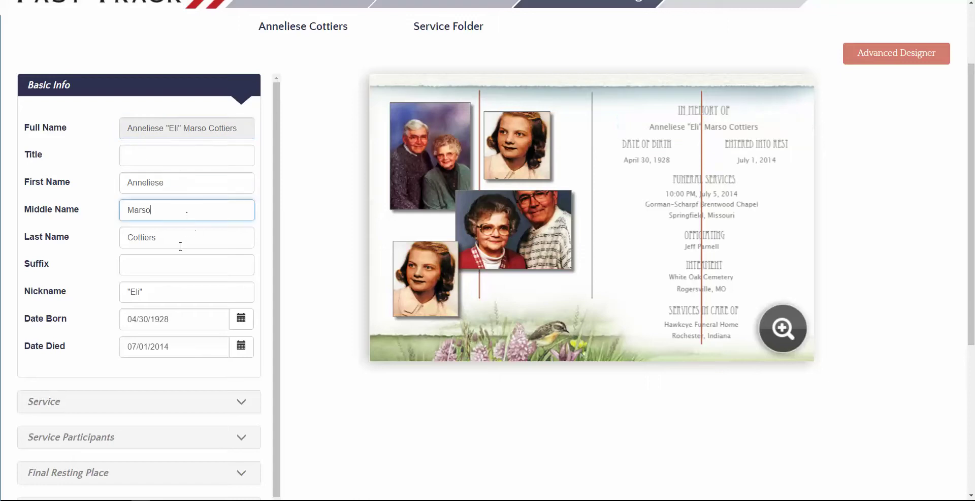
left_click(181, 244)
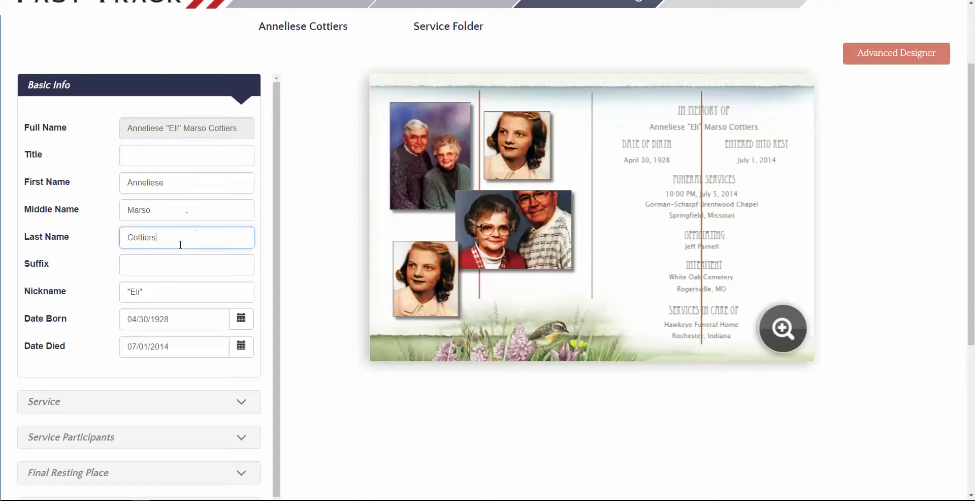
left_click(174, 188)
left_click(181, 218)
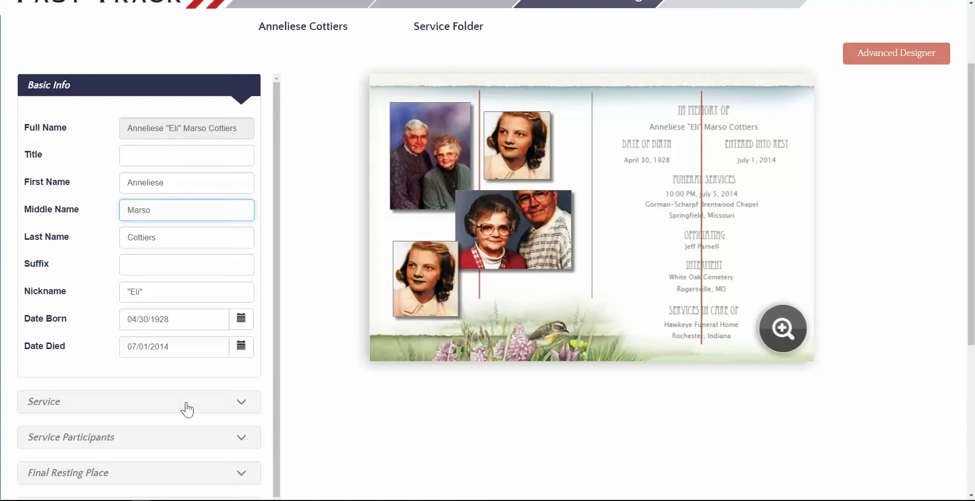
- Check the nickname placement options for the full name, and the service time and city details on page 2
left_click(743, 130)
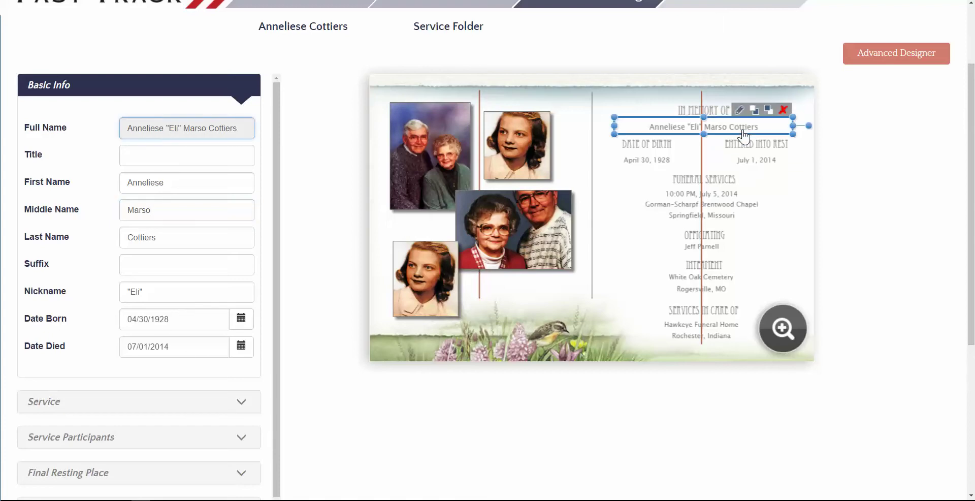
left_click(739, 110)
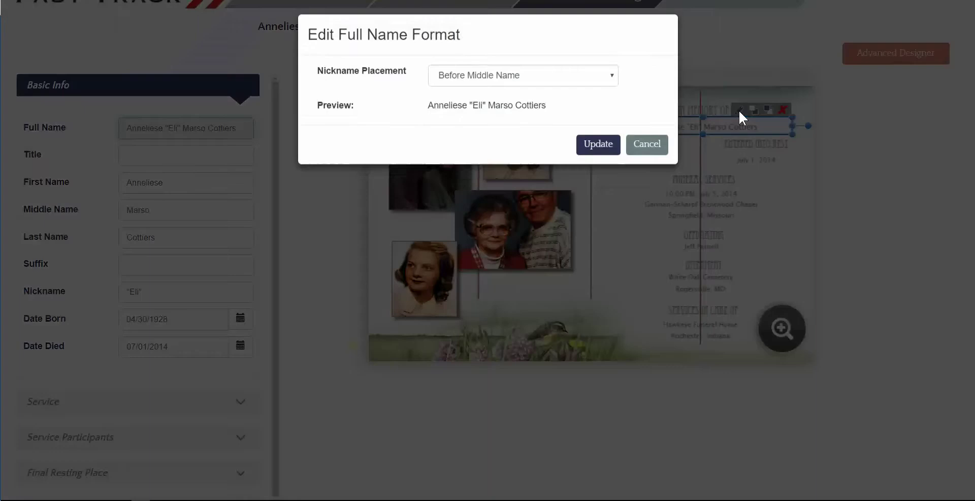
left_click(467, 89)
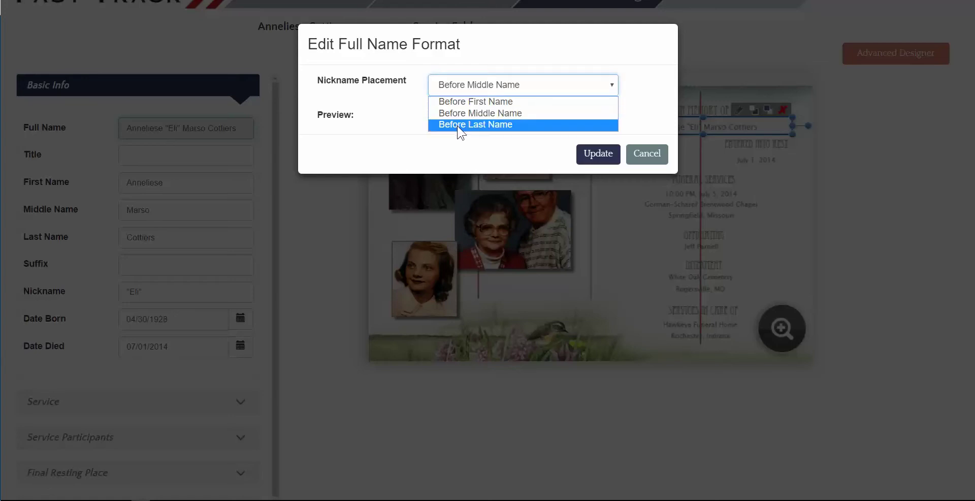
left_click(657, 155)
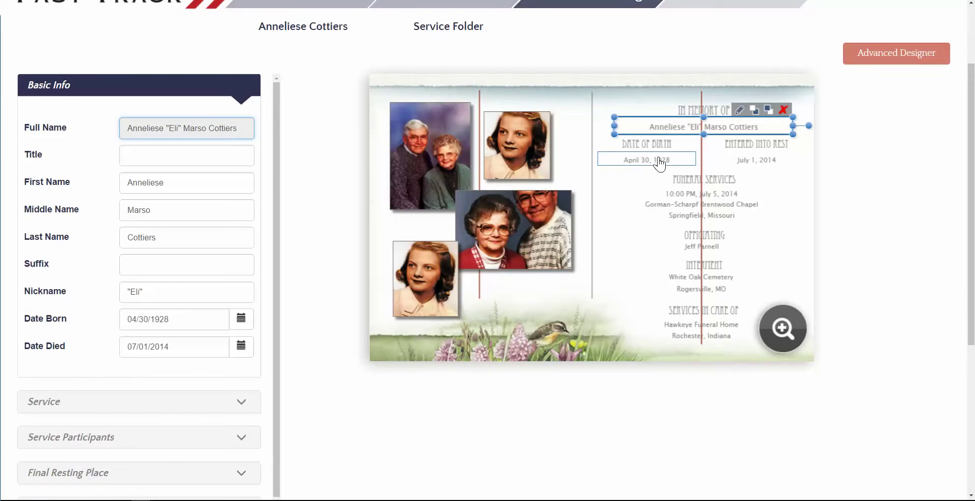
left_click(703, 203)
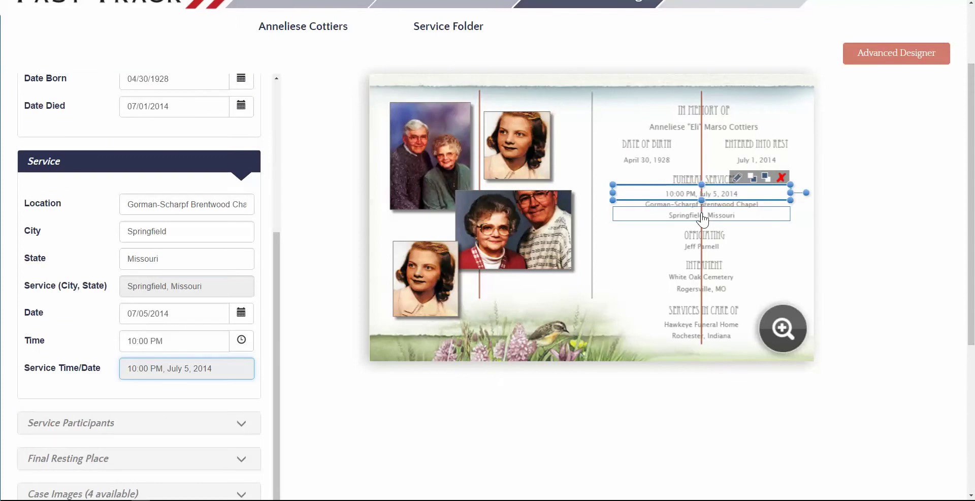
left_click(706, 215)
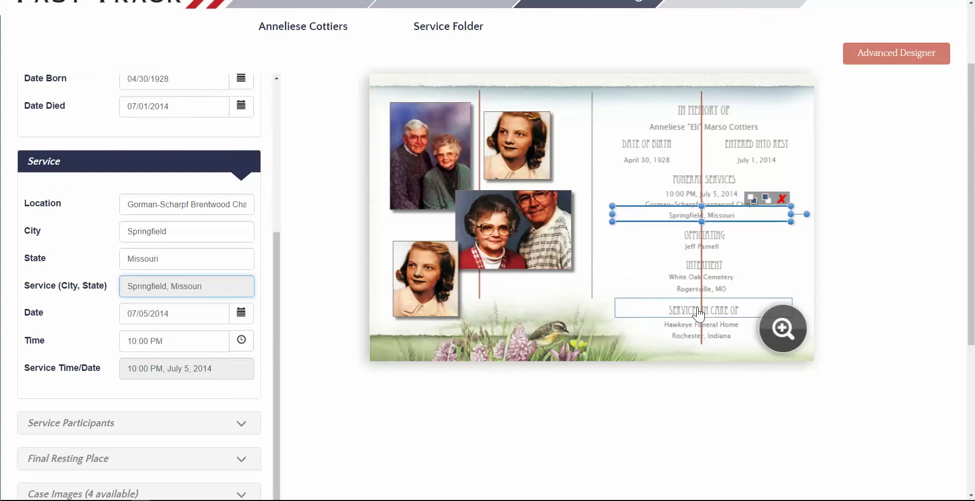
- Remove the small portrait beside the upper couple photo from the collage
left_click(536, 132)
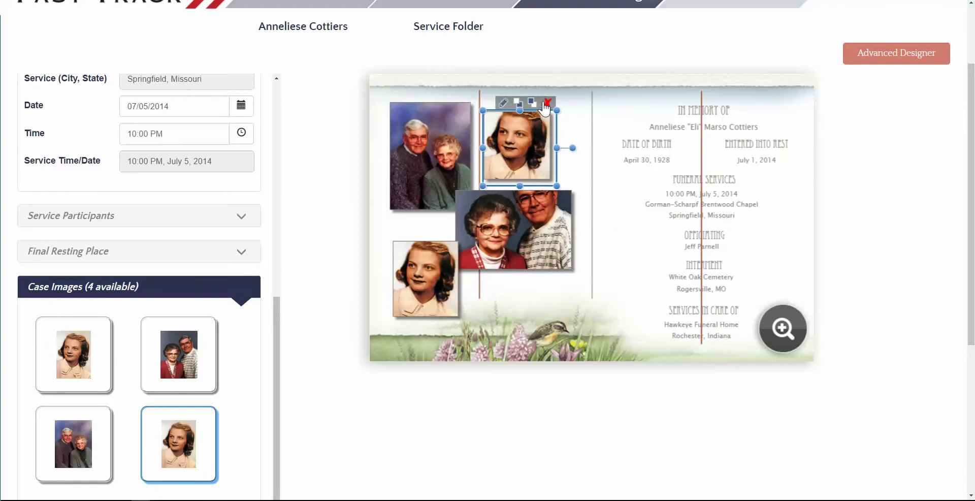
left_click(547, 103)
- Make the lower couple photo taller to show both people fully, and fit it clear of the neighbouring photos
left_click(516, 208)
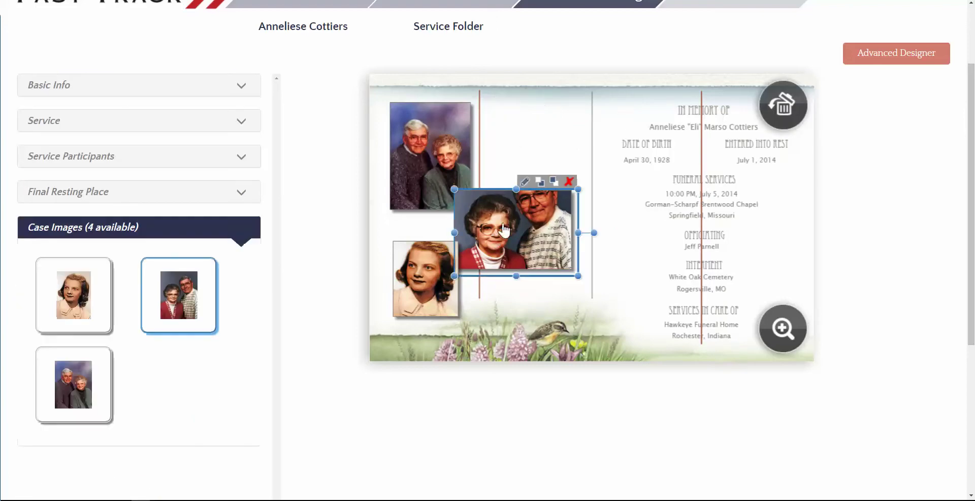
left_click_drag(515, 178, 515, 154)
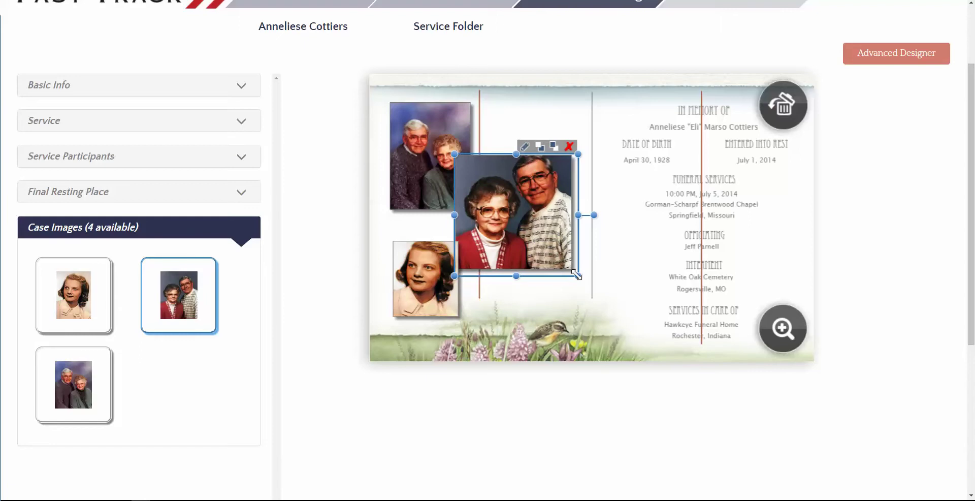
left_click_drag(577, 277, 587, 301)
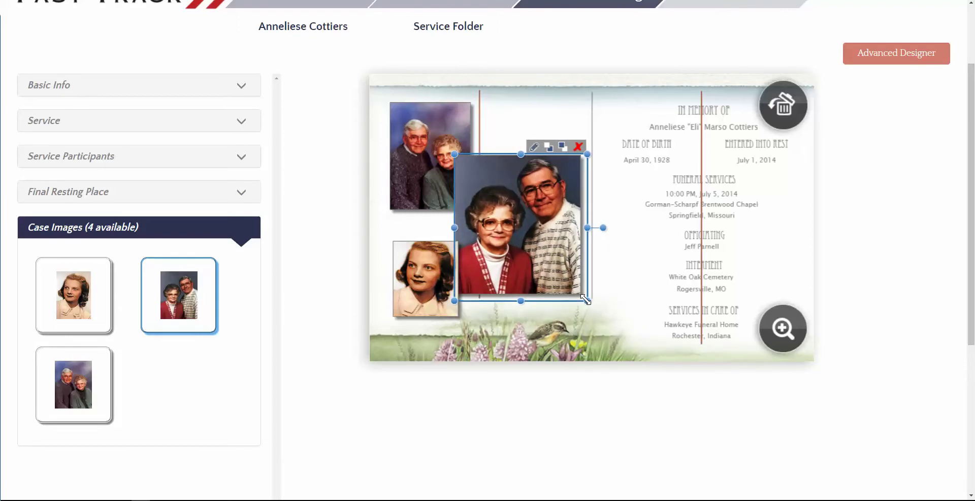
left_click_drag(547, 271, 542, 274)
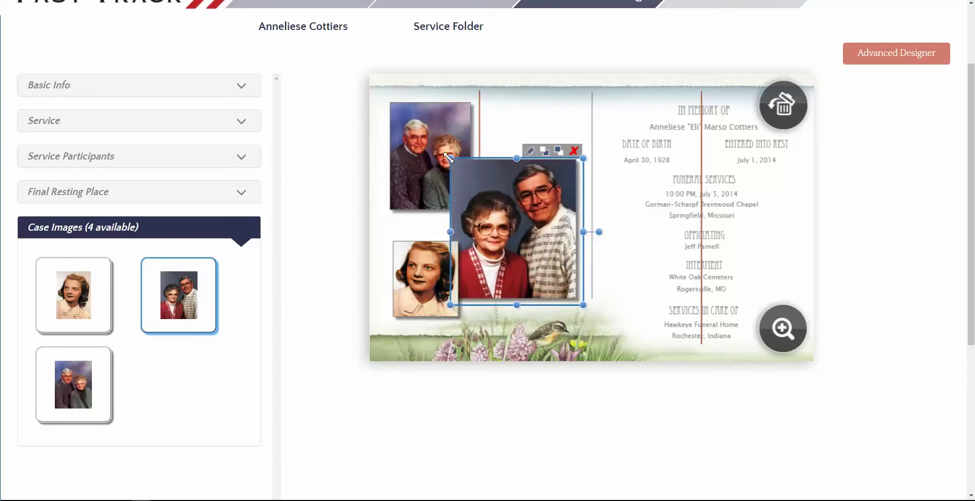
left_click_drag(449, 158, 469, 188)
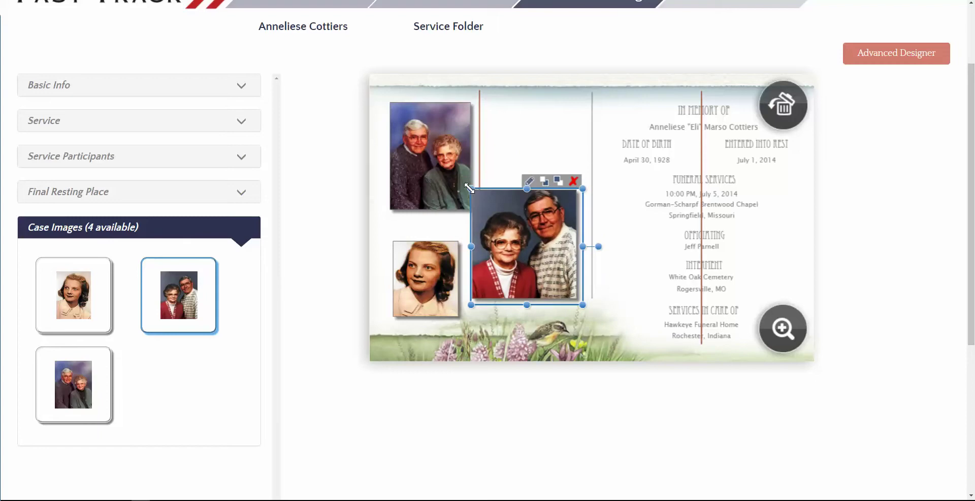
- Enlarge the portrait below the upper couple photo toward its upper-left corner and shift it slightly right
left_click(414, 254)
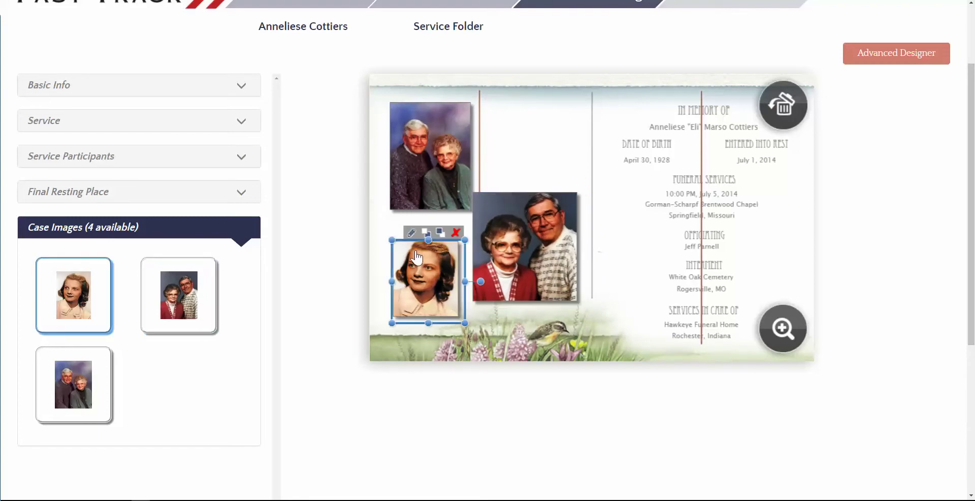
left_click_drag(391, 240, 380, 220)
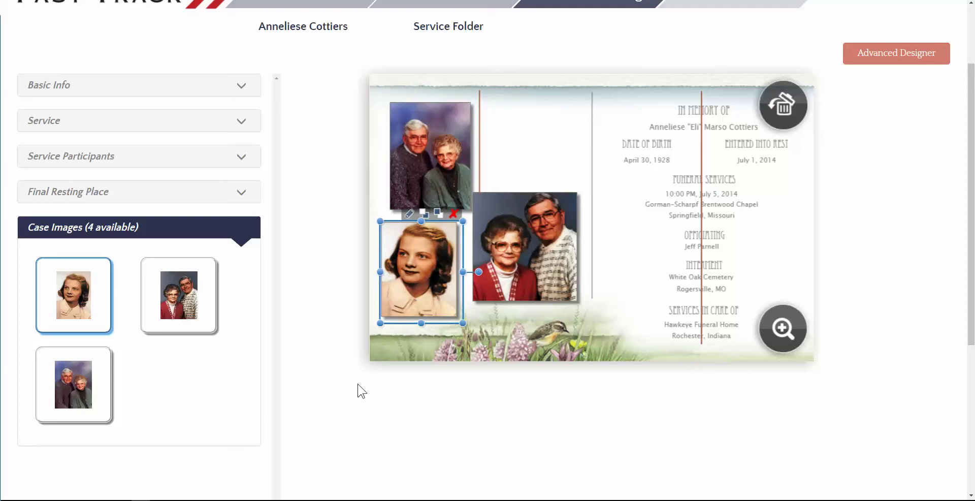
left_click_drag(416, 273, 422, 273)
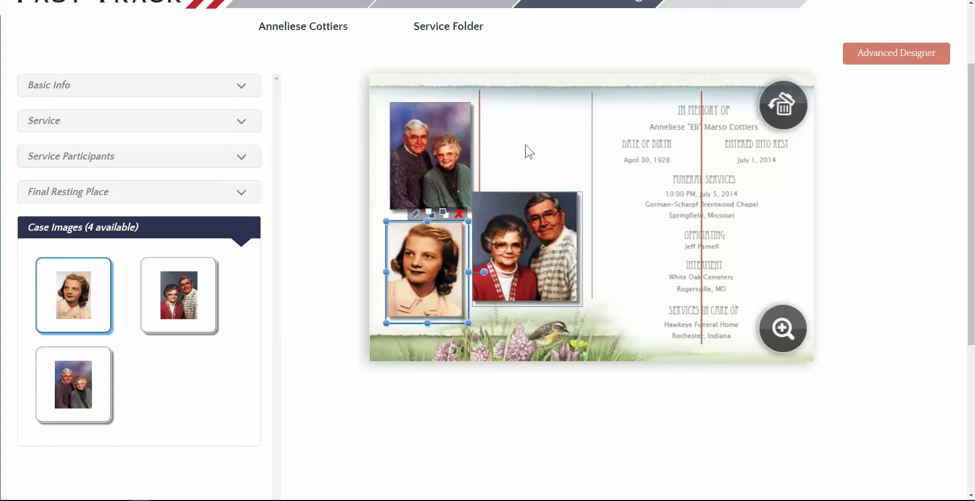
- Restore the deleted portrait to the collage
left_click(535, 122)
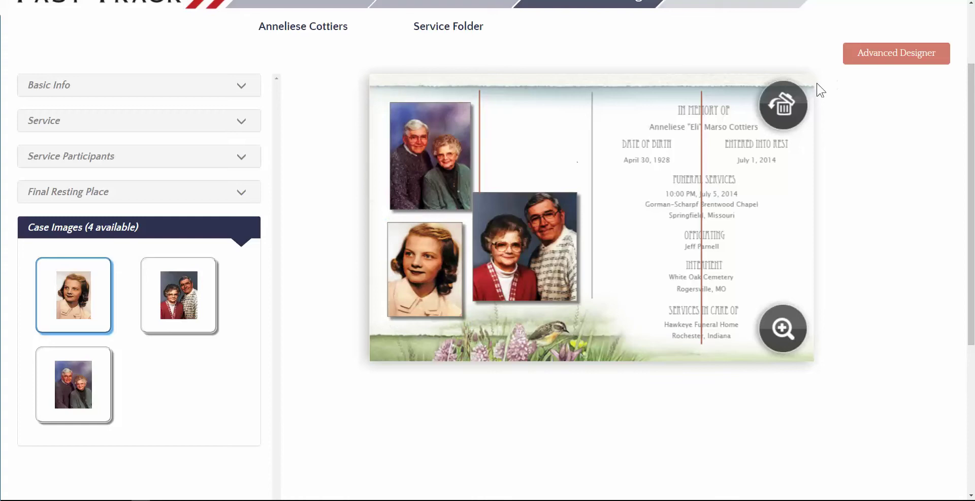
left_click(792, 109)
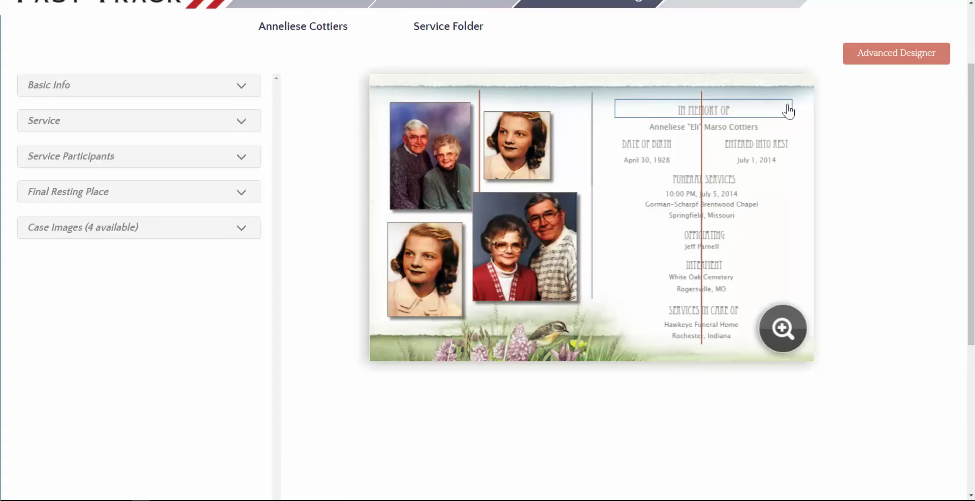
- Replace the small portrait above the lower couple photo with the case image of the woman with clasped hands
left_click(499, 147)
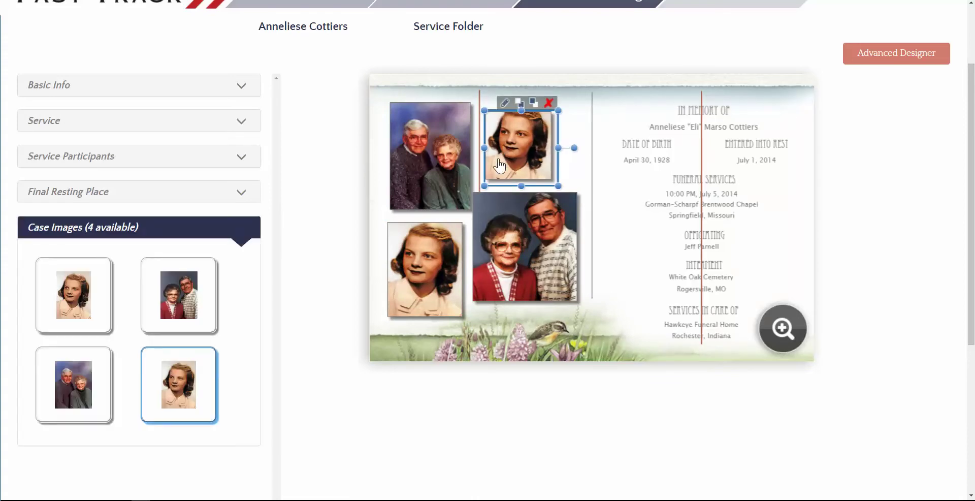
left_click(194, 388)
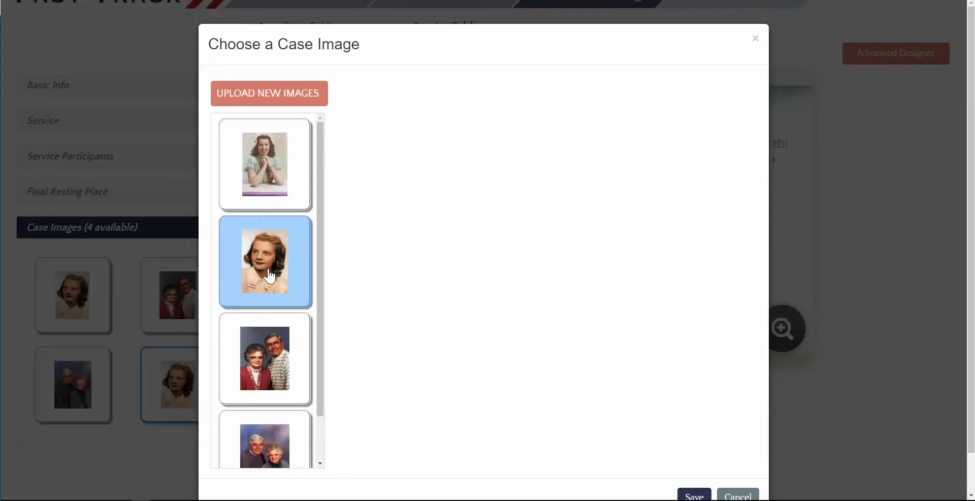
left_click(257, 152)
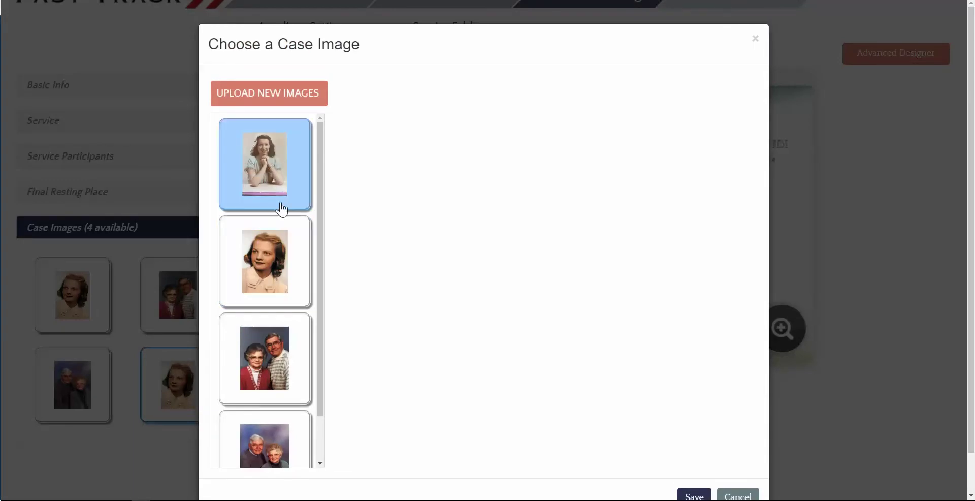
left_click(694, 494)
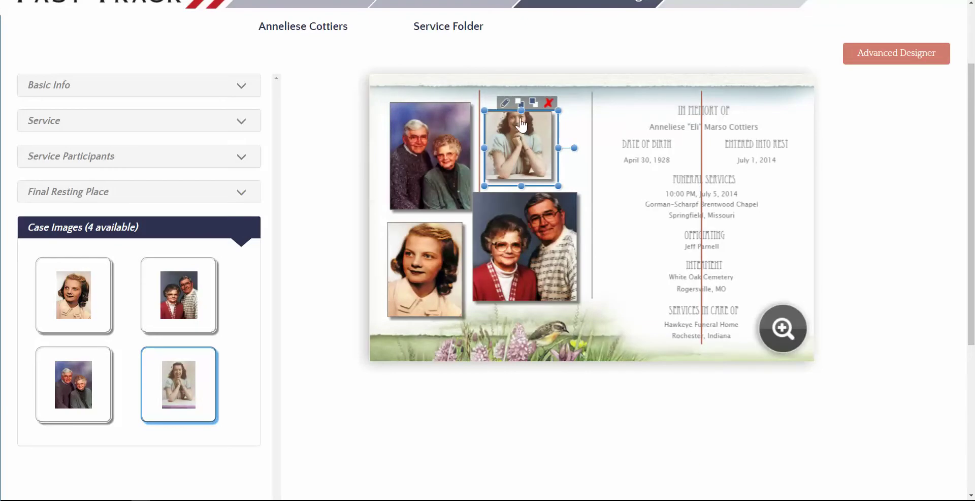
- Shift the replaced portrait's crop area up to the photo's upper edge, save, and make the picture slightly taller and lower
left_click(505, 104)
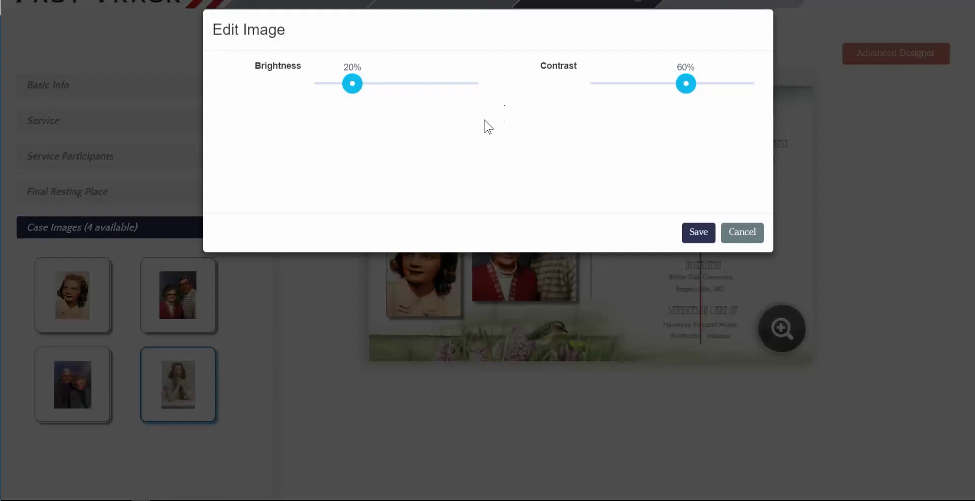
left_click_drag(466, 192, 469, 157)
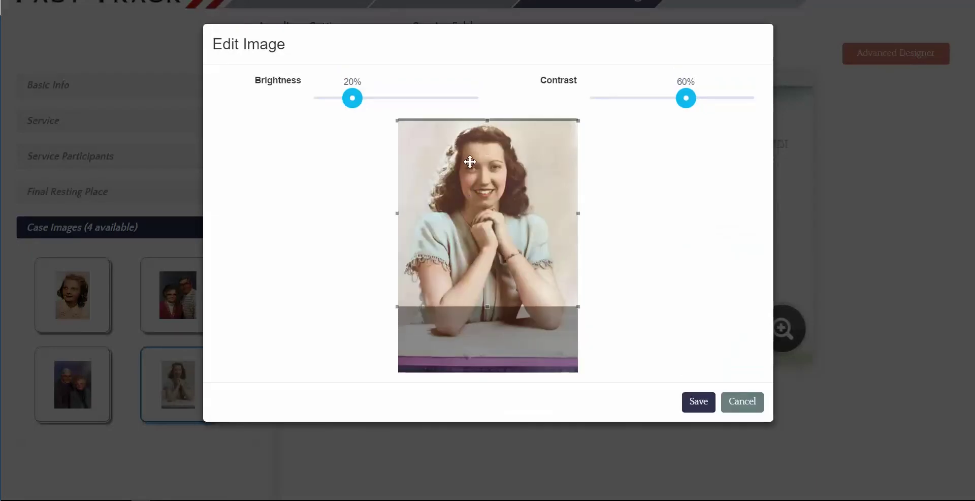
left_click(695, 404)
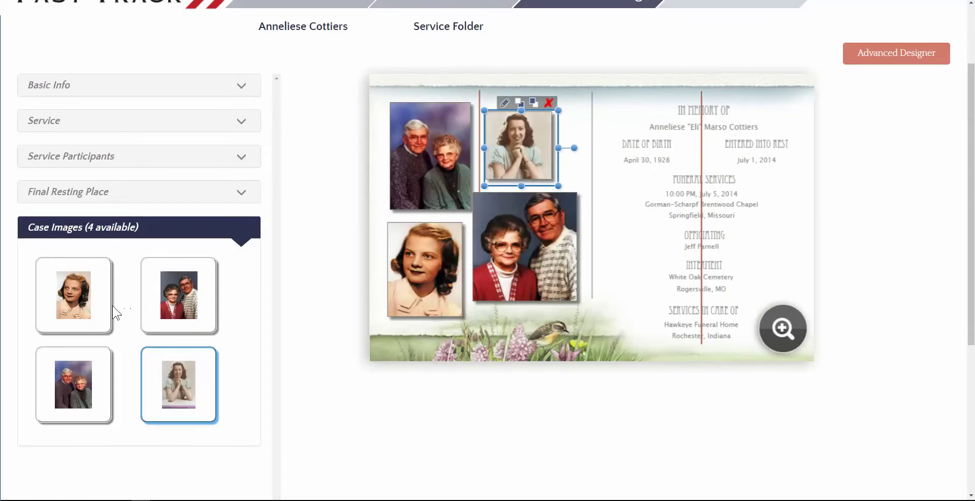
left_click_drag(522, 184, 523, 192)
left_click_drag(534, 161, 535, 166)
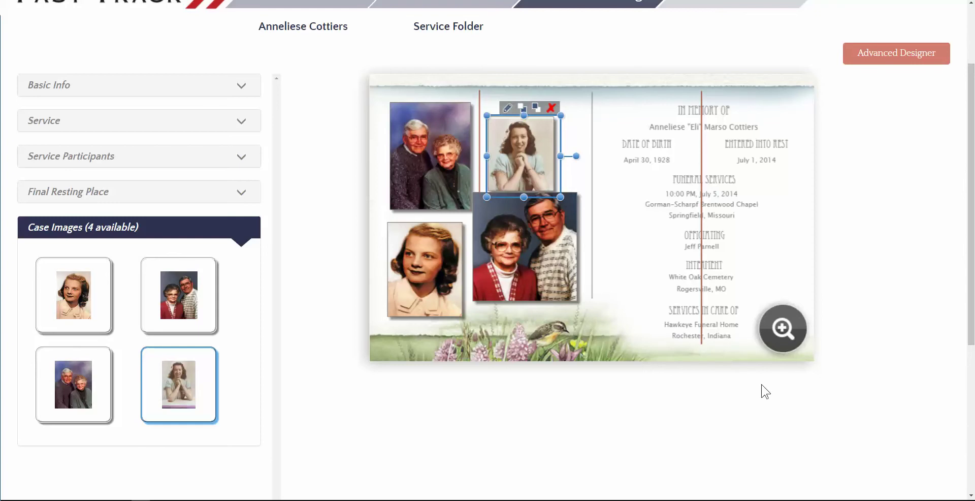
- Save the case for printing and generate a PDF of both service folder pages
scroll(764, 394, "down", 3)
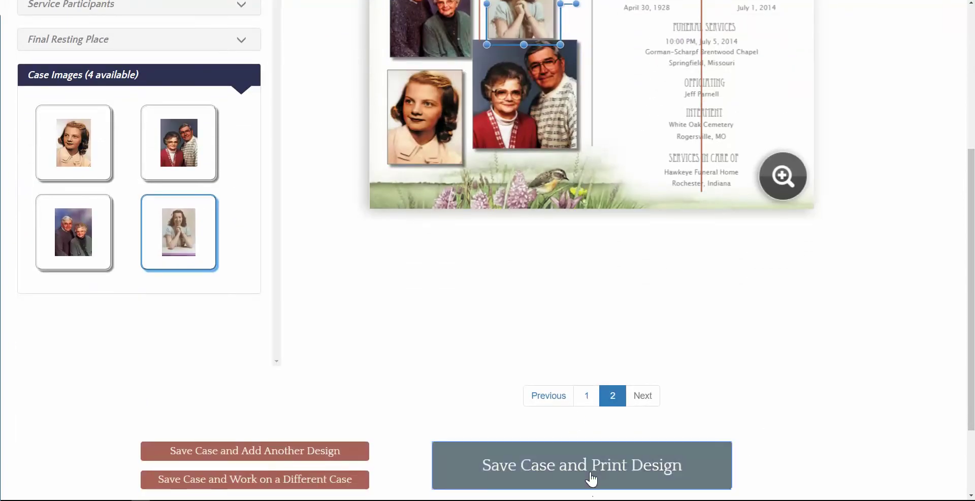
left_click(592, 474)
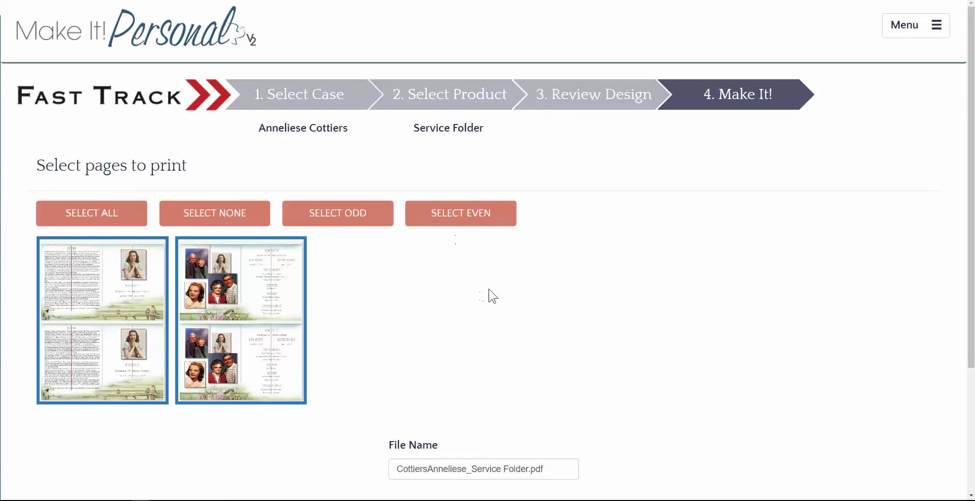
scroll(490, 294, "down", 2)
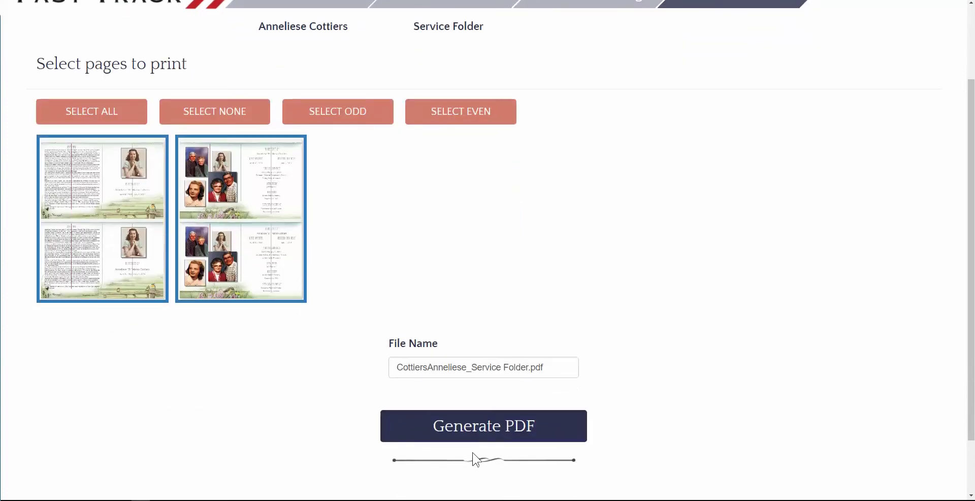
left_click(493, 430)
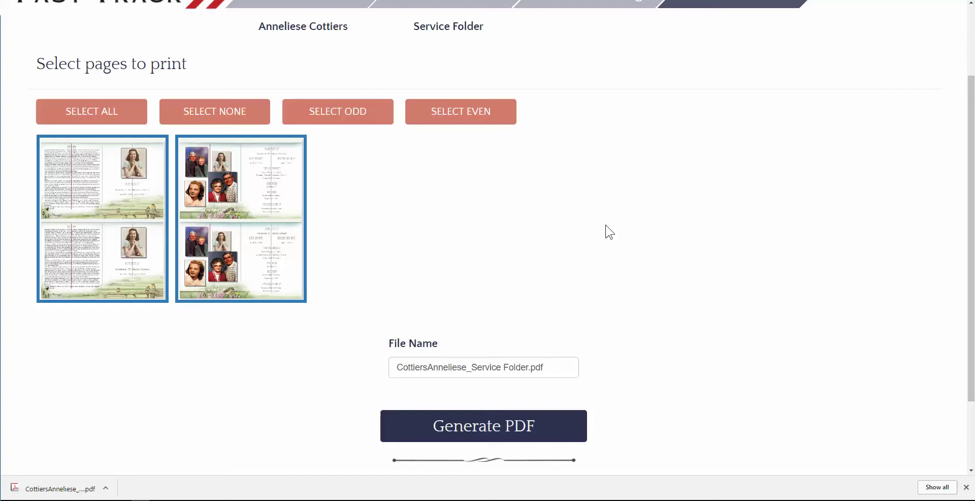
- Open the generated PDF and examine both of its pages
mouse_move(73, 485)
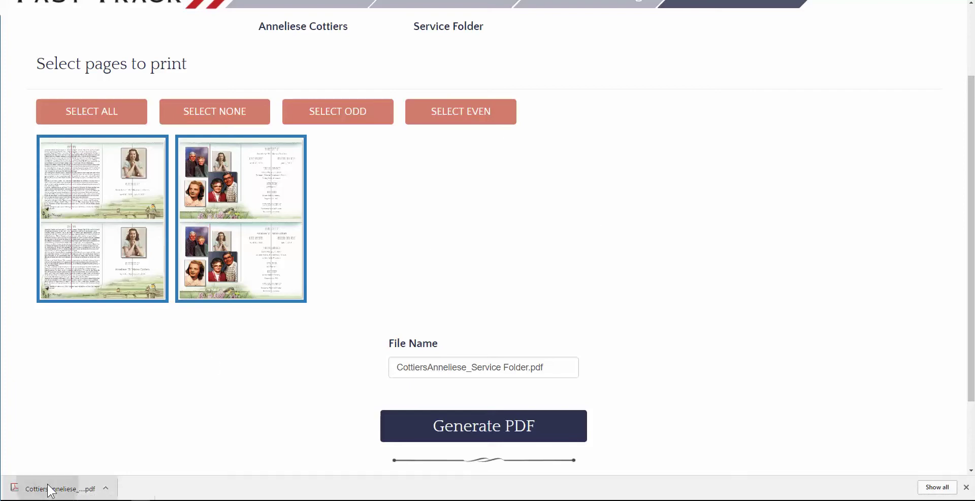
left_click(49, 489)
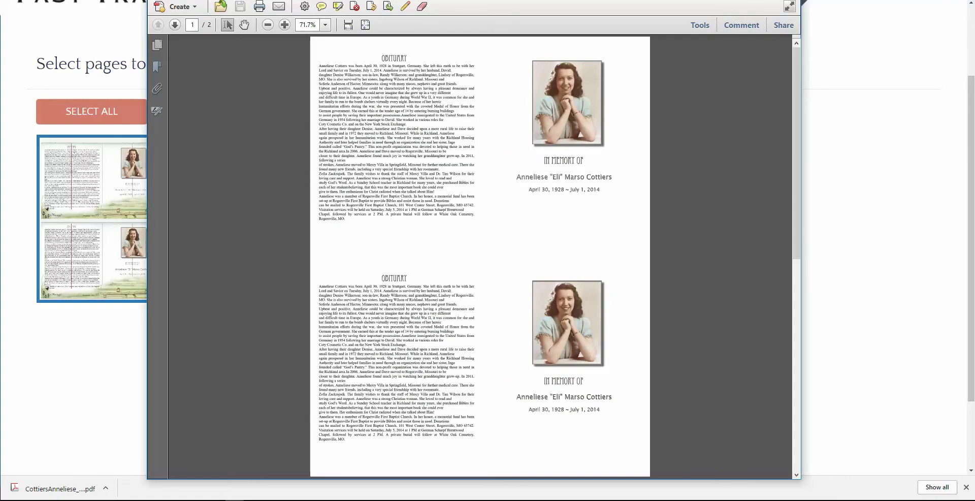
scroll(574, 246, "down", 10)
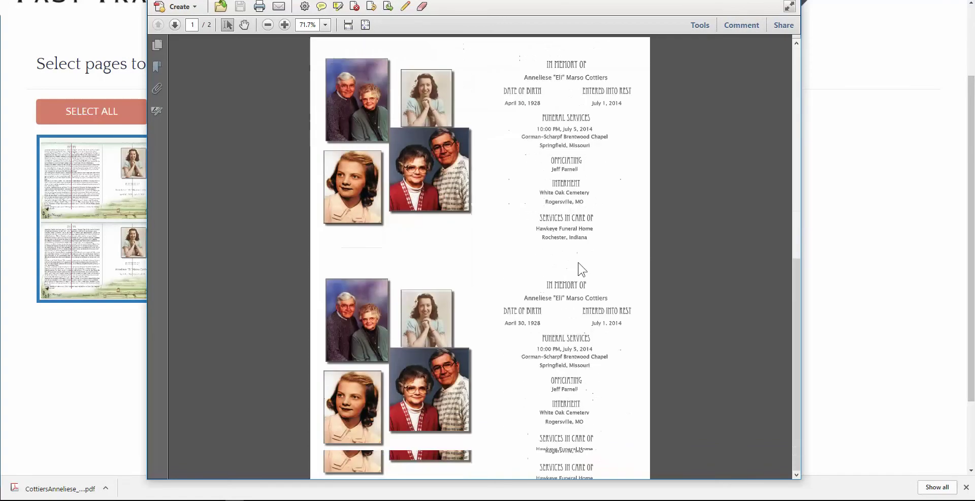